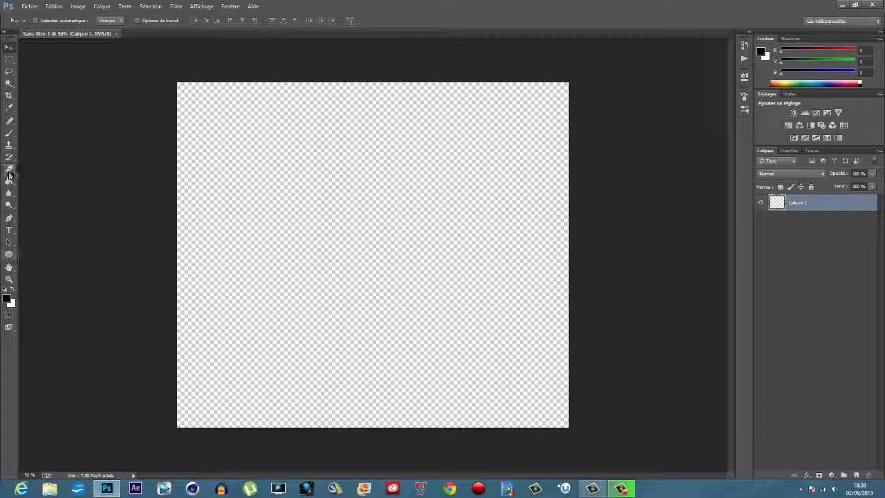
# Set the foreground colour to FFFFFF and fill the empty Calque 1 layer with it using the Paint Bucket
pyautogui.click(7, 297)
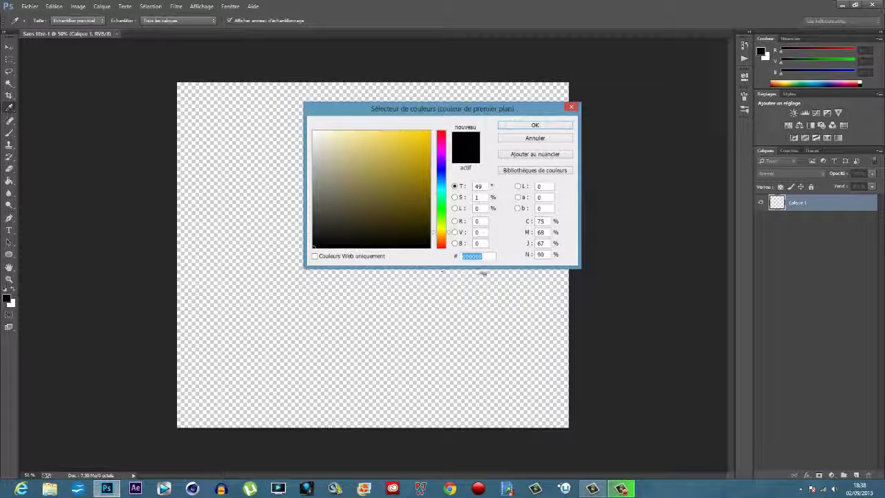
pyautogui.write('FFFFFF')
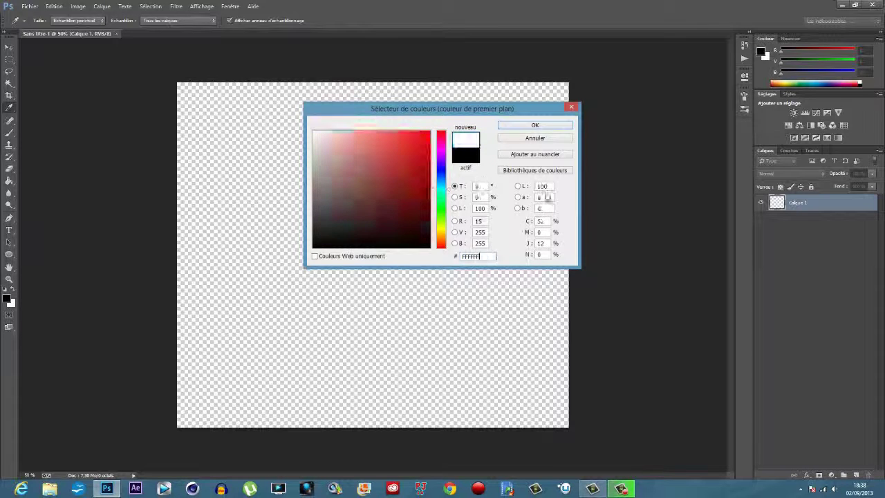
pyautogui.click(533, 125)
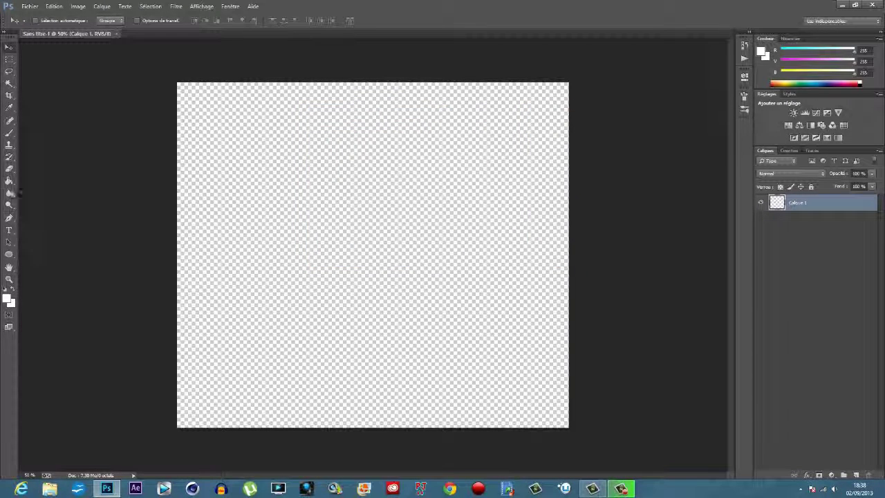
pyautogui.click(9, 180)
pyautogui.click(209, 295)
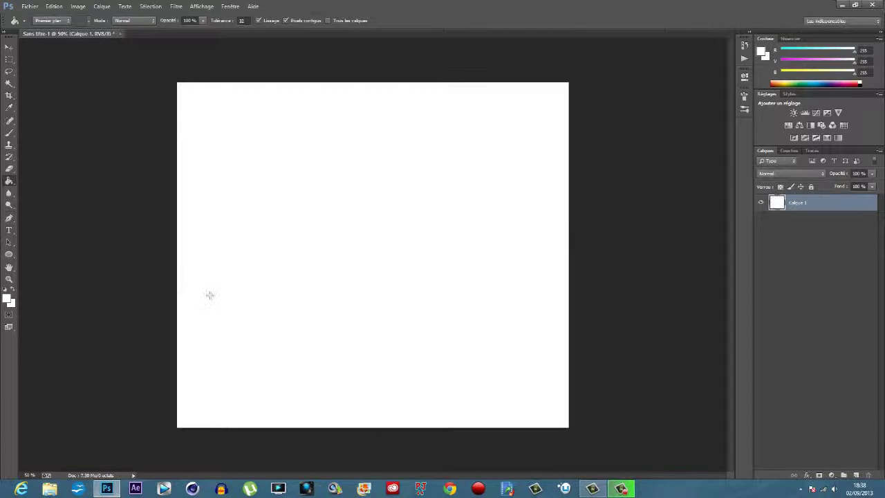
pyautogui.click(9, 46)
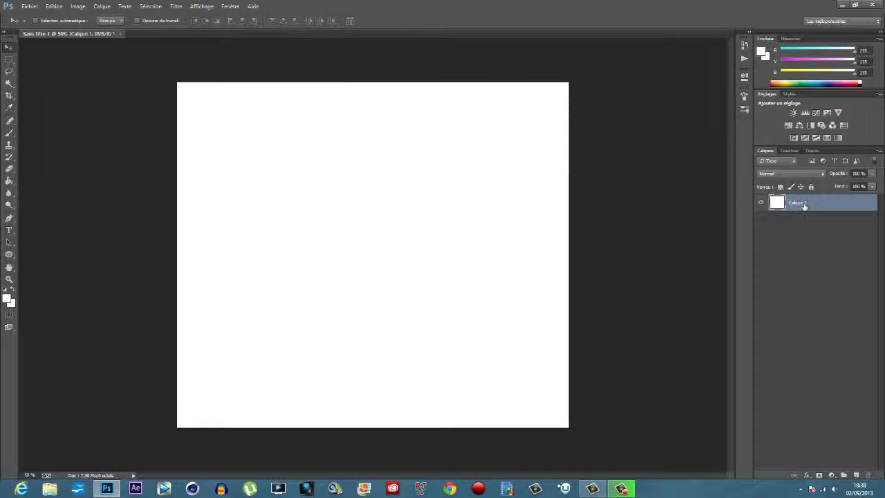
# Add a new empty layer named Calque 2 above the white layer, in Normal mode at 100% opacity
pyautogui.click(101, 7)
pyautogui.moveTo(205, 23)
pyautogui.click(243, 16)
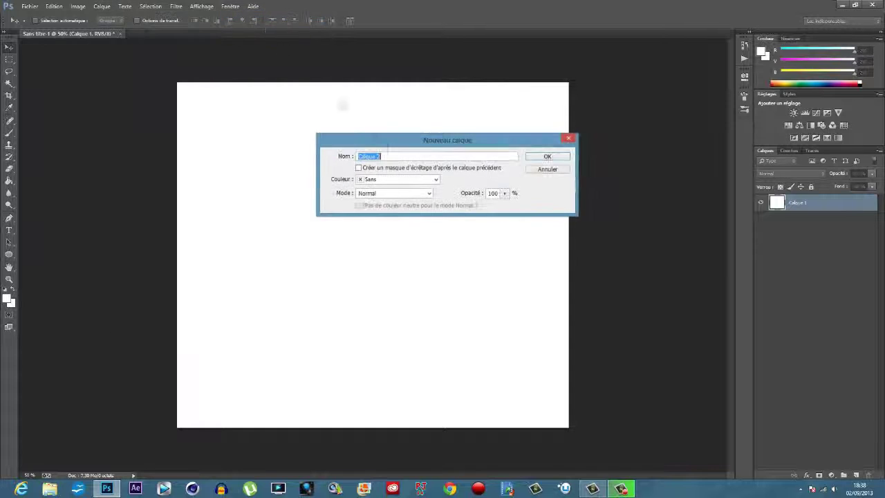
pyautogui.click(550, 157)
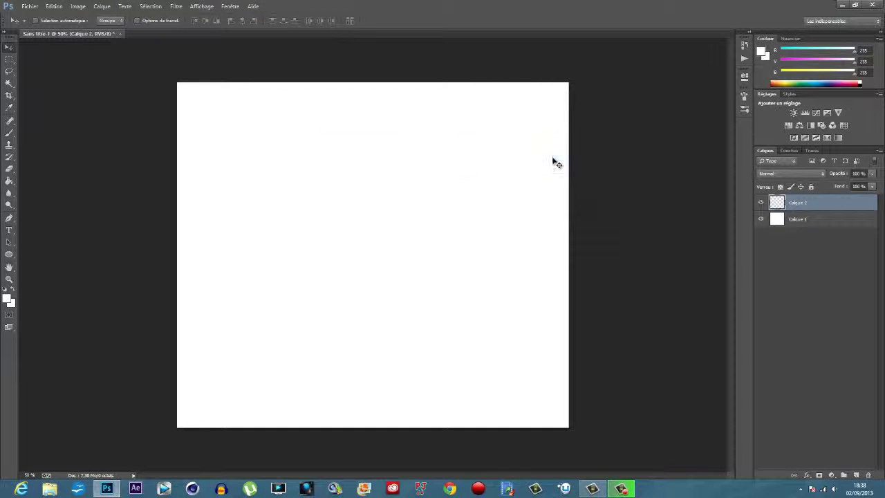
# Set the foreground colour to near-black and draw a horizontal text frame spanning the full canvas width around its middle
pyautogui.click(7, 299)
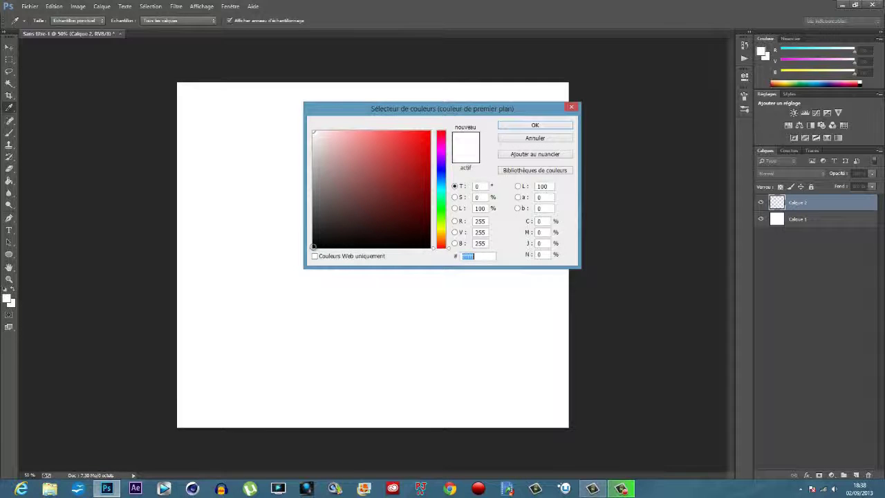
pyautogui.click(314, 247)
pyautogui.click(533, 125)
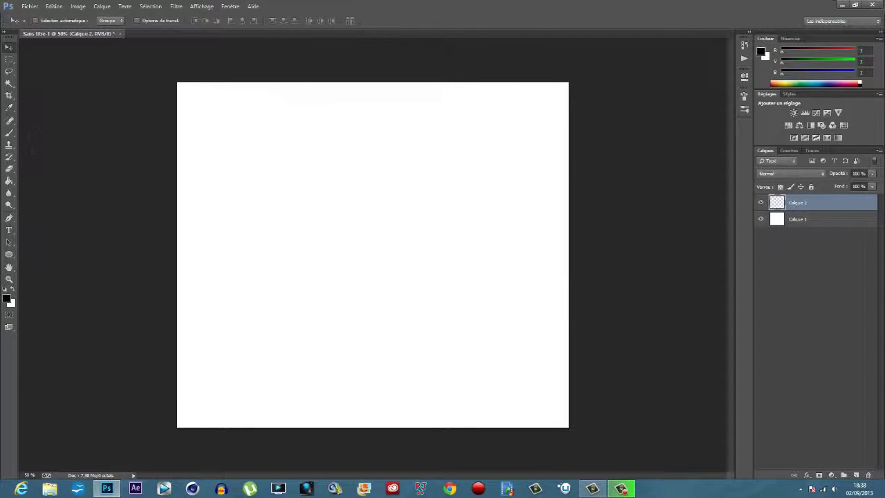
pyautogui.click(9, 230)
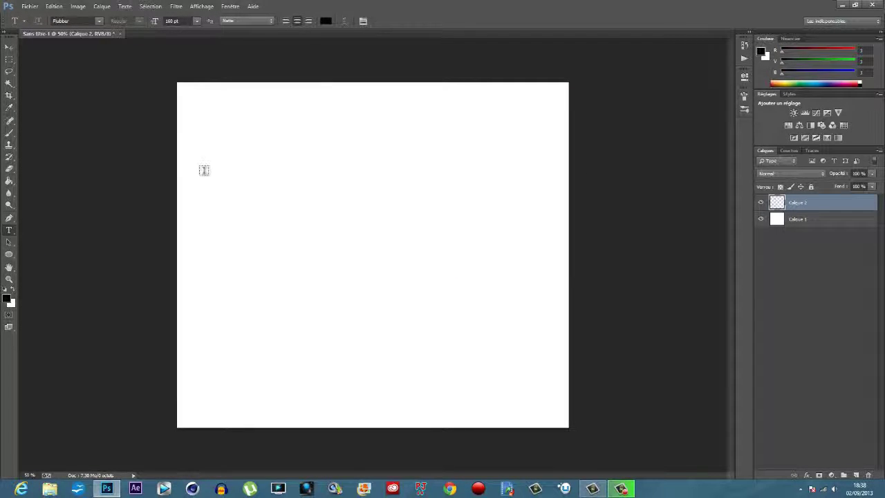
pyautogui.moveTo(195, 186); pyautogui.dragTo(263, 222)
pyautogui.moveTo(494, 286); pyautogui.dragTo(571, 323)
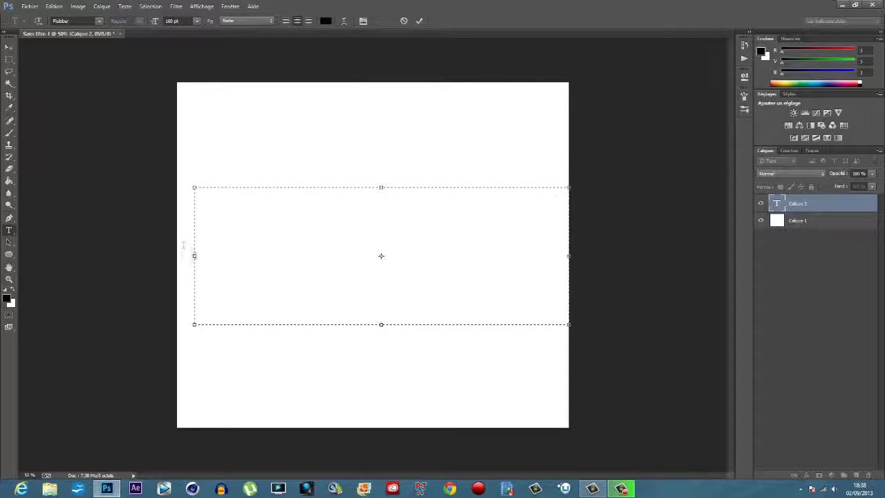
pyautogui.moveTo(195, 256); pyautogui.dragTo(180, 256)
pyautogui.write('mR')
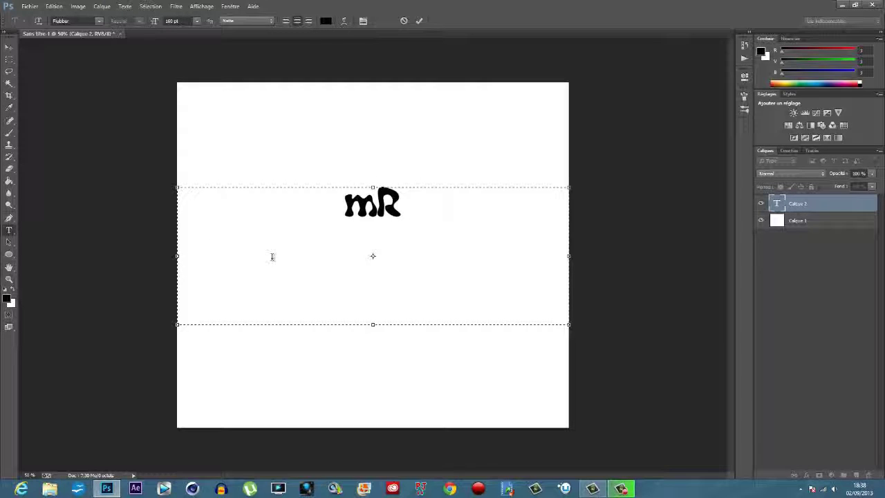
pyautogui.press('BackSpace')
pyautogui.press('BackSpace')
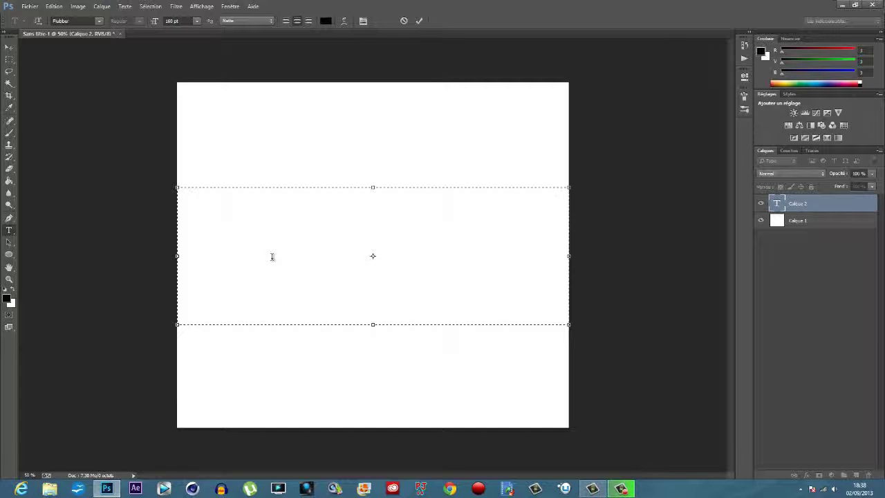
pyautogui.write('P')
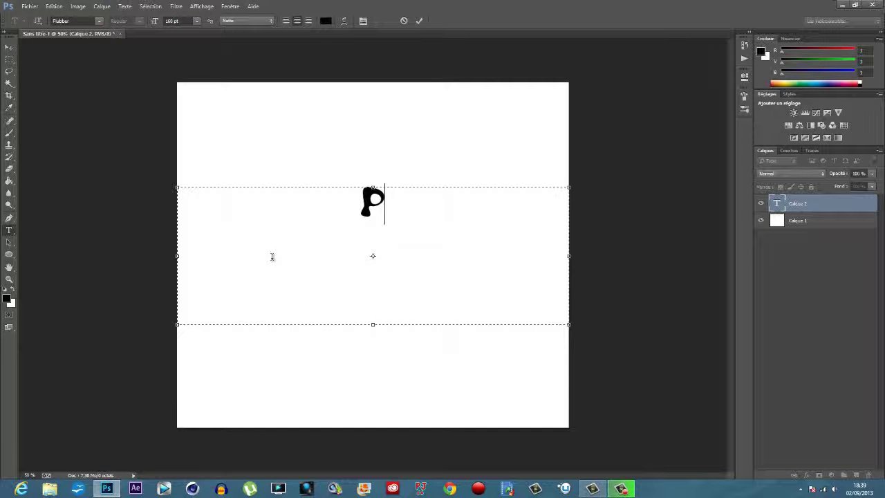
pyautogui.press('BackSpace')
# Enter the centred text "Mr Punisher 45 TUTO" in the frame and move it slightly down towards the canvas centre
pyautogui.write('M')
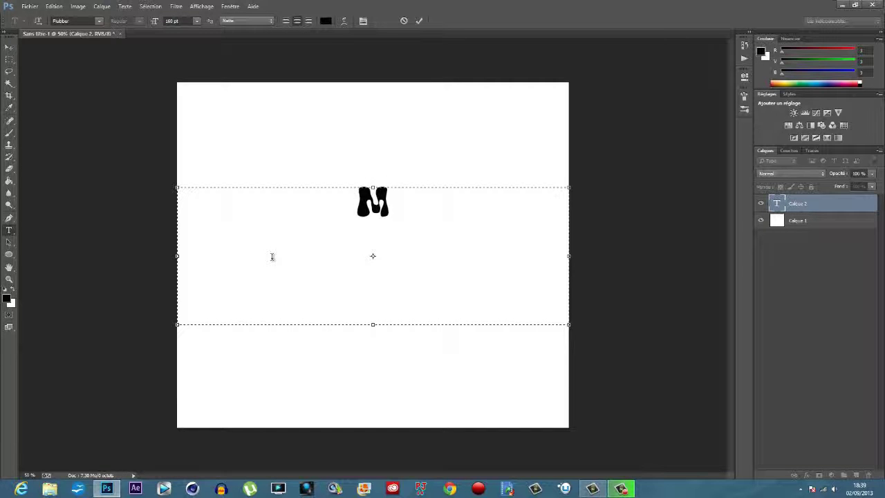
pyautogui.write('r')
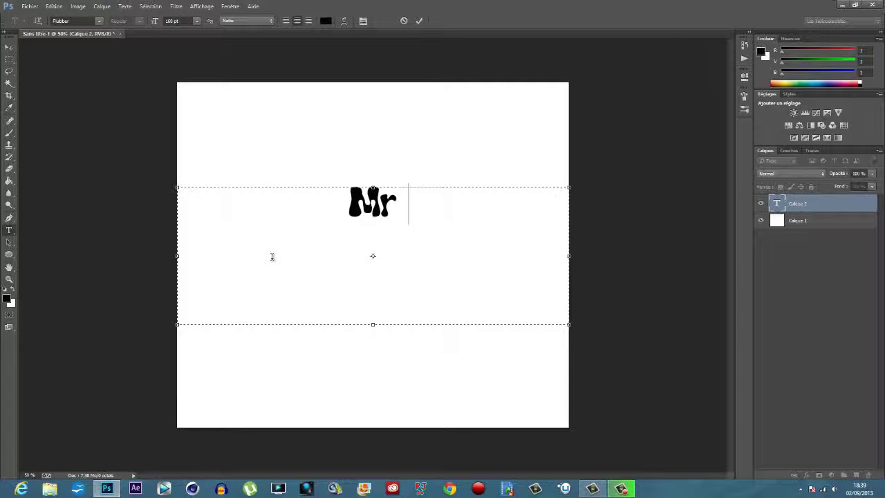
pyautogui.write(' Puni')
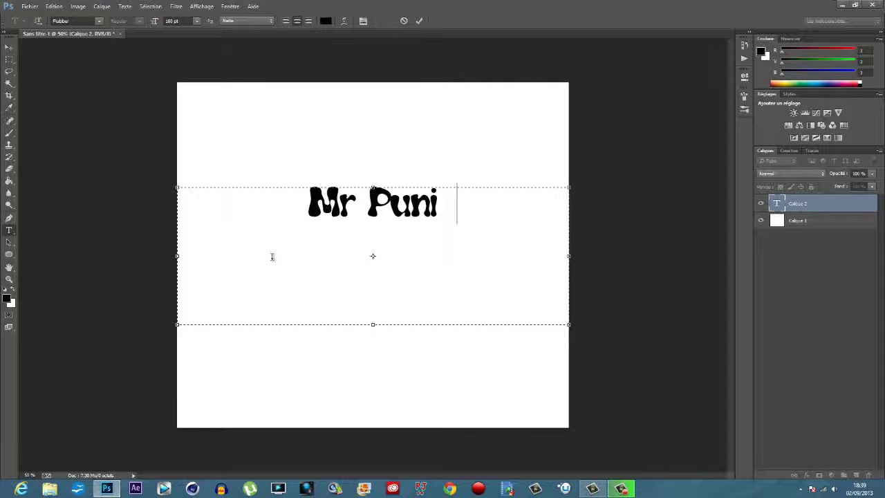
pyautogui.write('sher 45 ')
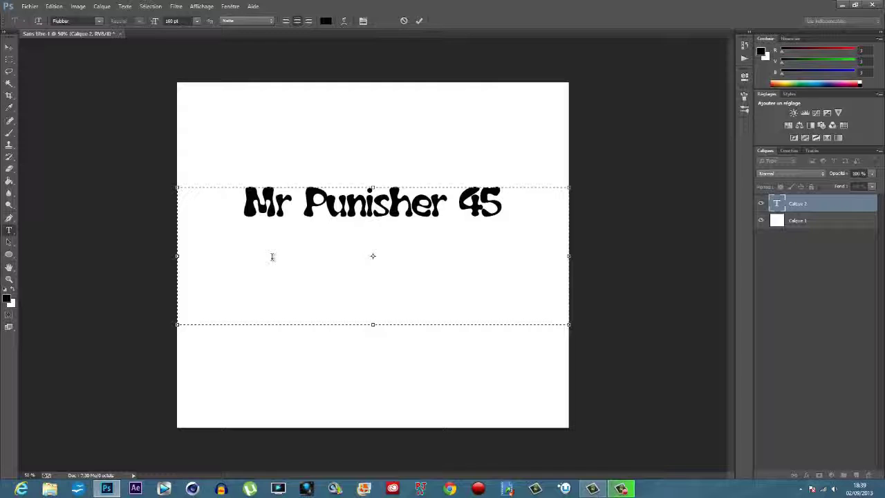
pyautogui.write('TUTO')
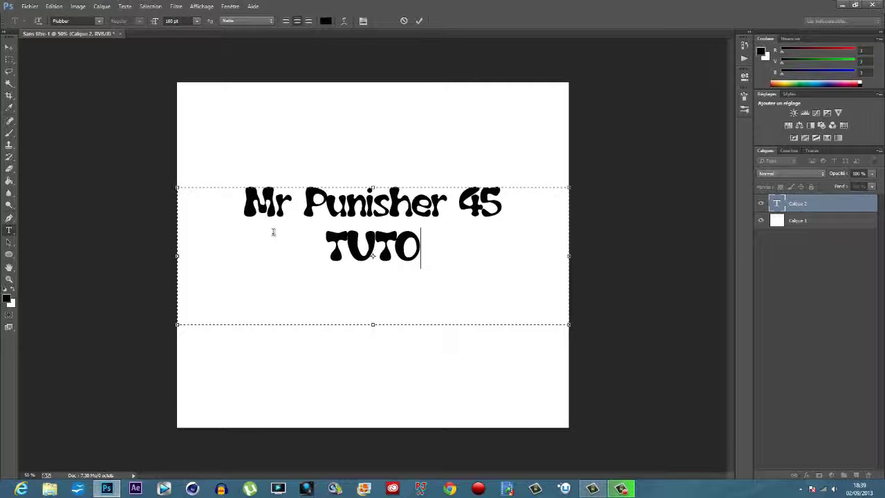
pyautogui.click(9, 47)
pyautogui.moveTo(375, 215); pyautogui.dragTo(372, 238)
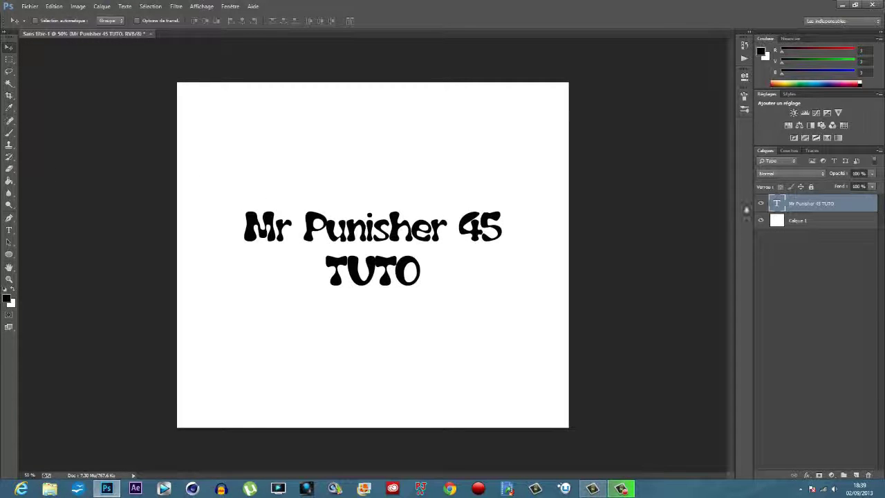
# Add a new empty layer named Calque 2 above the text layer, keeping the default layer options
pyautogui.click(103, 6)
pyautogui.moveTo(173, 16)
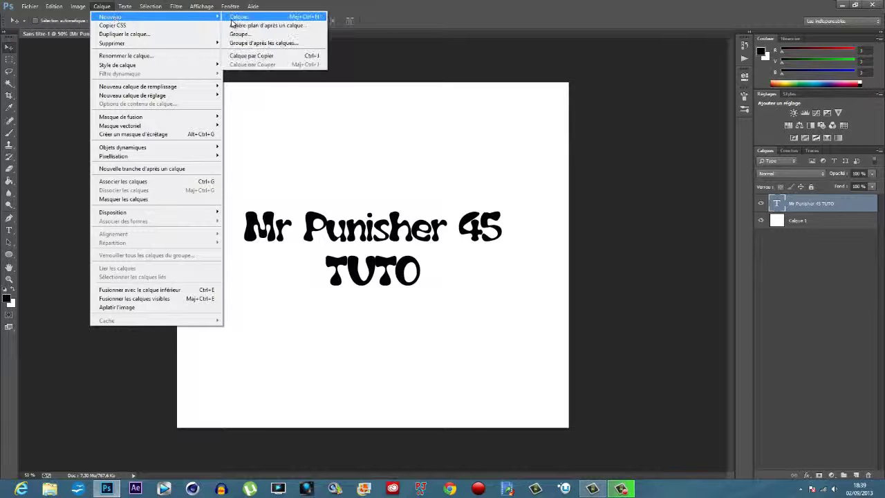
pyautogui.click(241, 17)
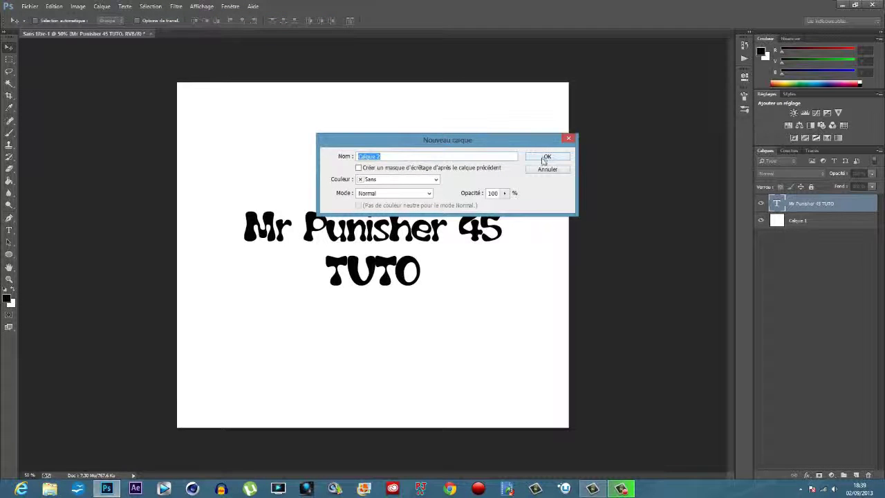
pyautogui.click(538, 154)
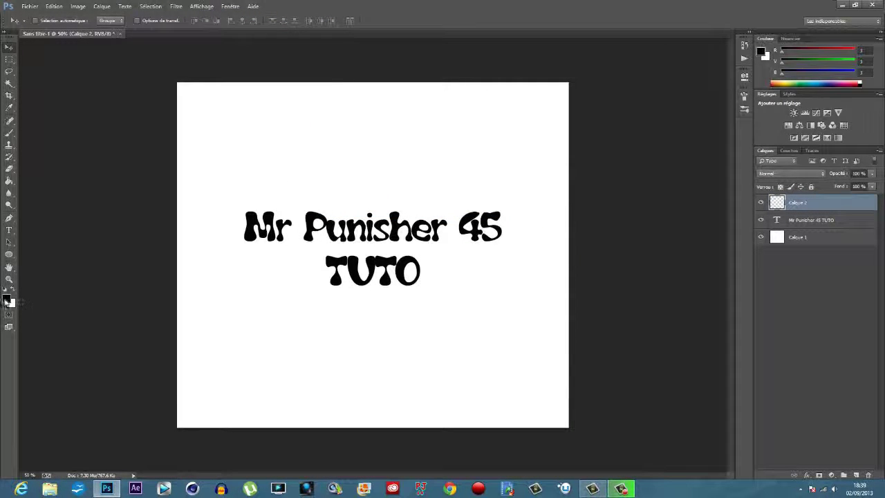
# Set the foreground colour to C0BEB5 and fill the new top layer with it using the Paint Bucket
pyautogui.click(7, 298)
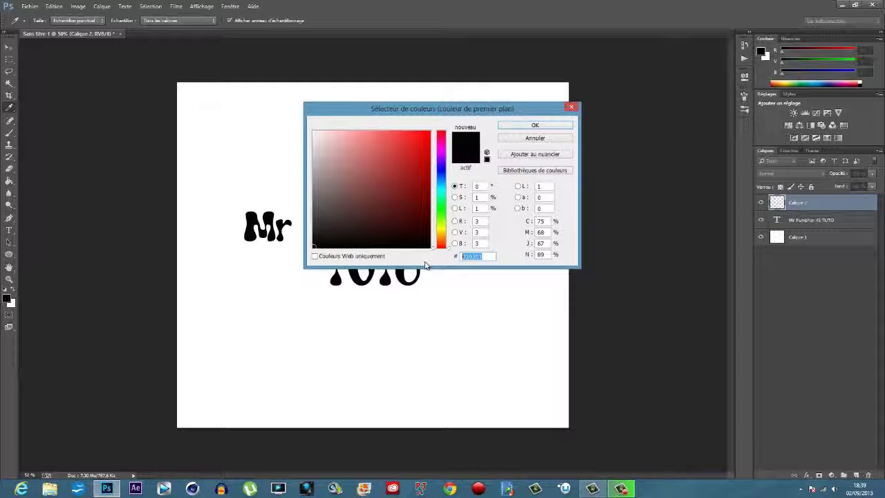
pyautogui.write('C0')
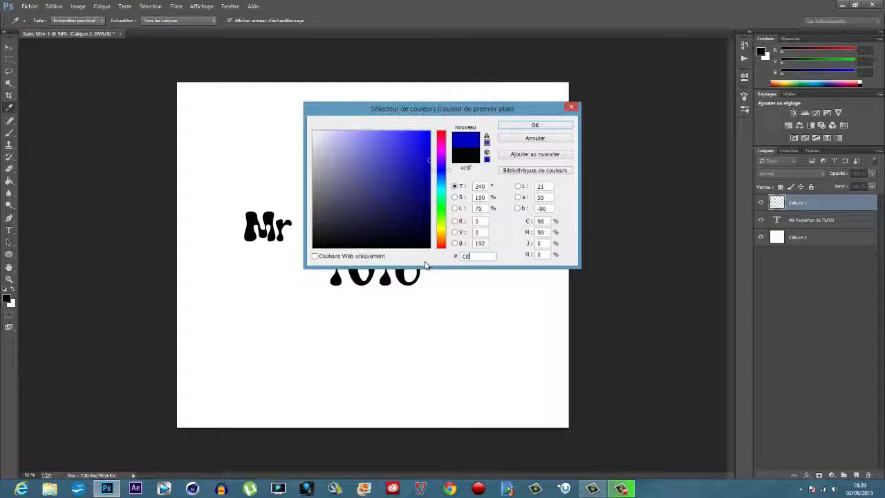
pyautogui.write('BEBE')
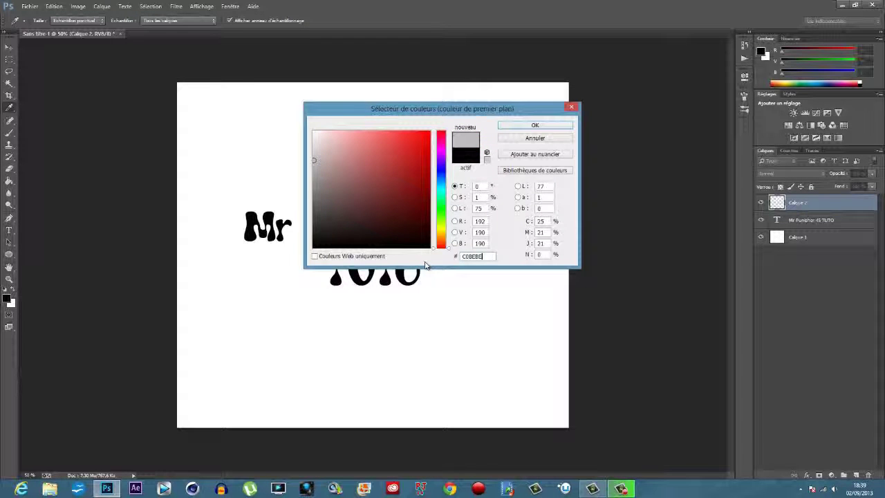
pyautogui.click(557, 126)
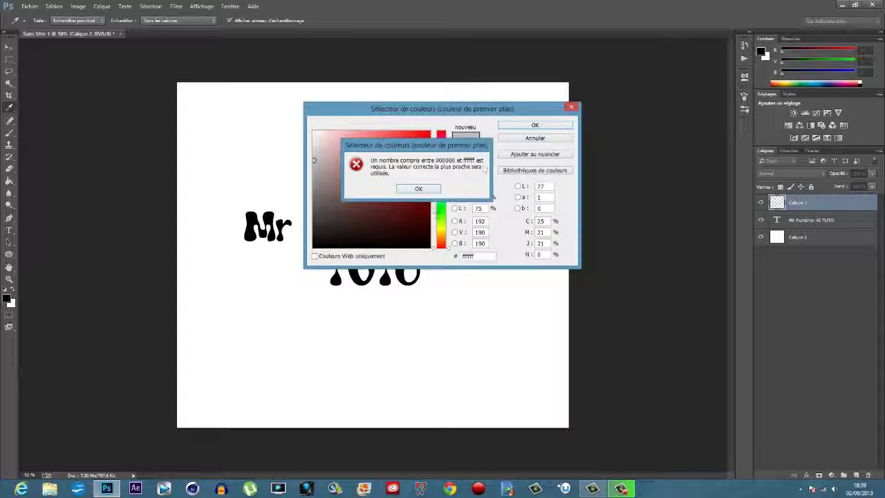
pyautogui.click(418, 188)
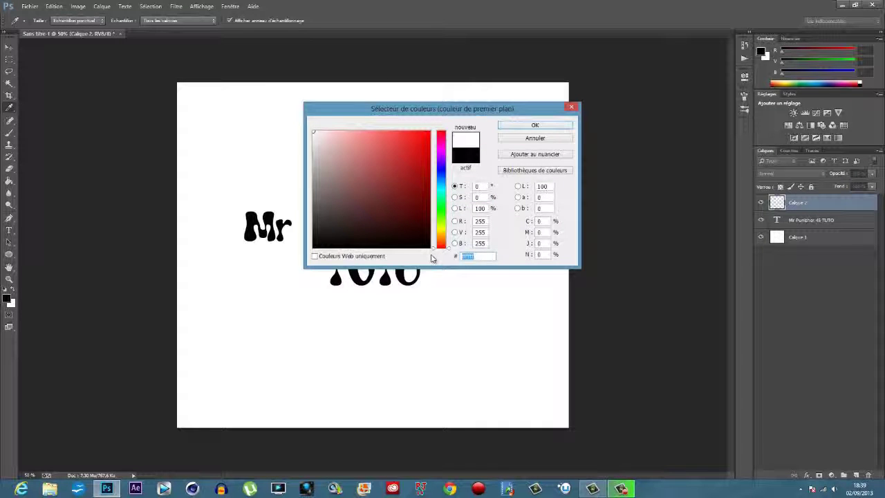
pyautogui.write('c0BEB')
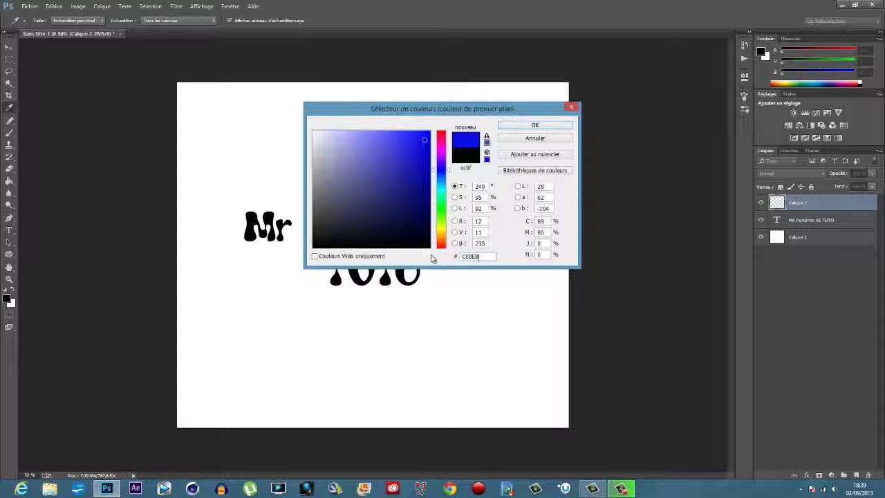
pyautogui.write('5')
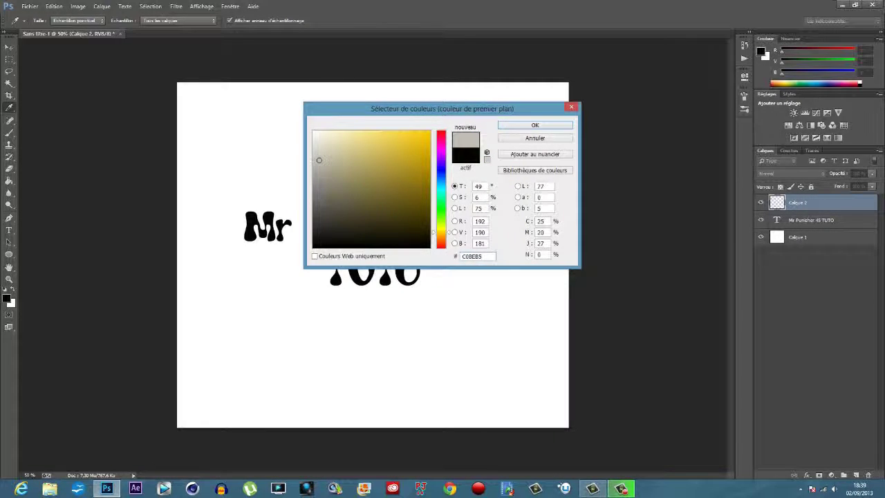
pyautogui.click(548, 127)
pyautogui.press('v')
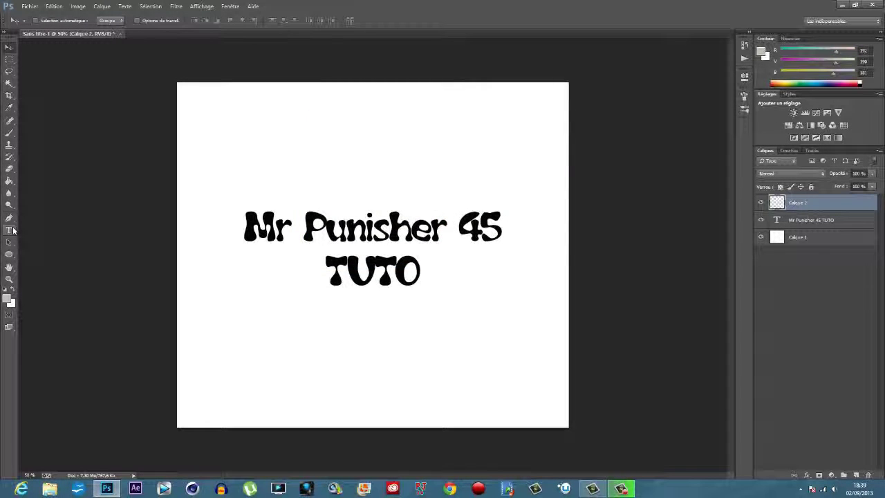
pyautogui.click(9, 180)
pyautogui.click(277, 177)
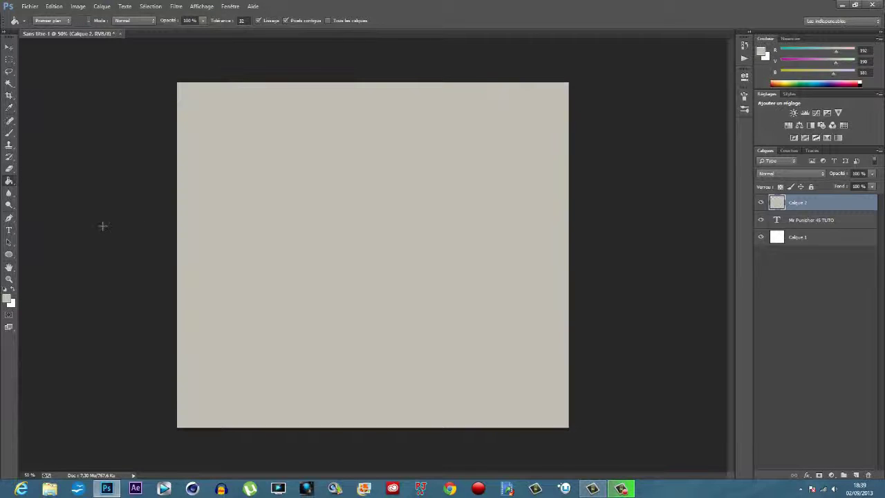
# Erase the grey of Calque 2 across the full canvas width over both text lines, using the Eraser with a soft brush at 0% hardness
pyautogui.click(9, 168)
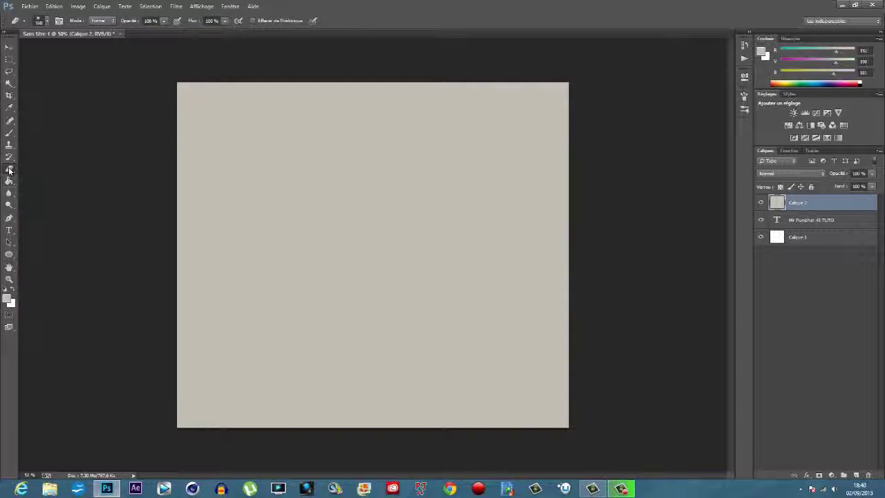
pyautogui.click(45, 21)
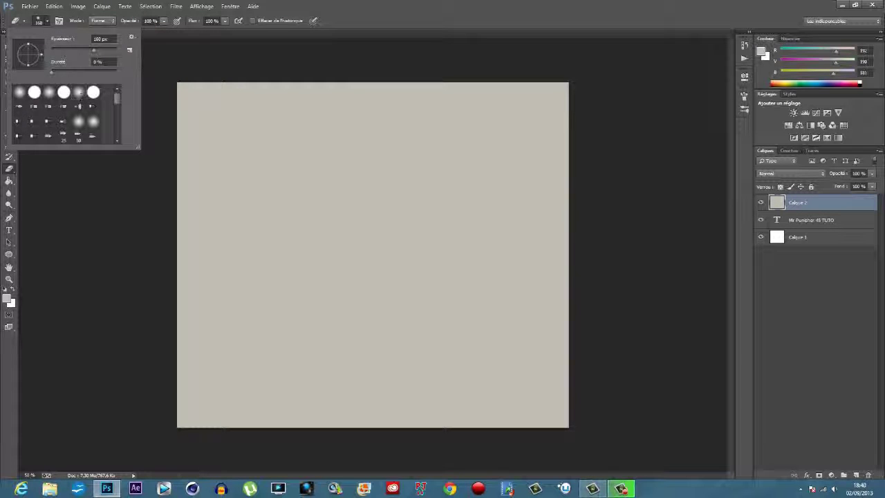
pyautogui.click(141, 71)
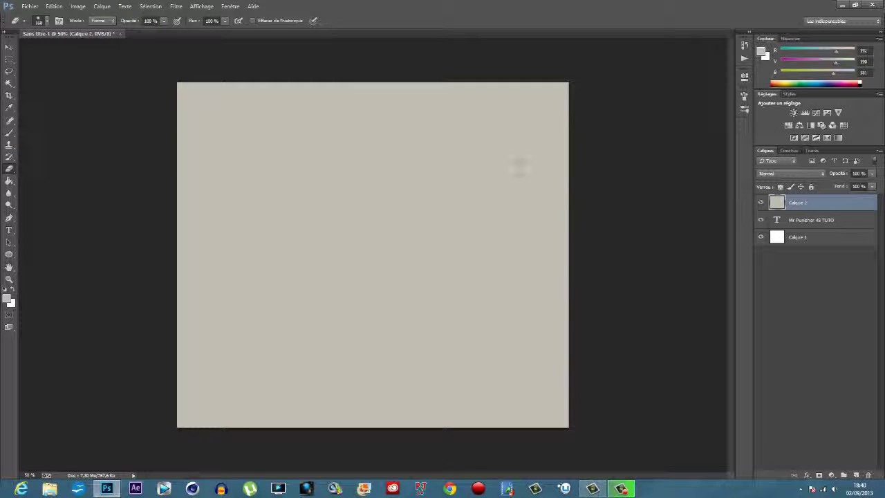
pyautogui.moveTo(571, 230)
pyautogui.mouseDown()
pyautogui.moveTo(524, 209)
pyautogui.moveTo(377, 198)
pyautogui.moveTo(195, 216)
pyautogui.moveTo(170, 239)
pyautogui.mouseUp()
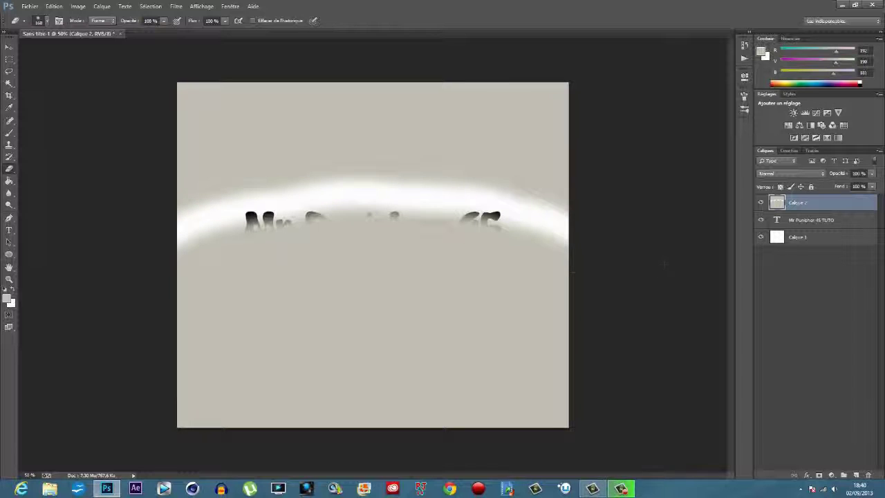
pyautogui.moveTo(579, 274)
pyautogui.mouseDown()
pyautogui.moveTo(484, 297)
pyautogui.moveTo(346, 304)
pyautogui.moveTo(357, 306)
pyautogui.moveTo(226, 294)
pyautogui.moveTo(240, 303)
pyautogui.moveTo(158, 280)
pyautogui.mouseUp()
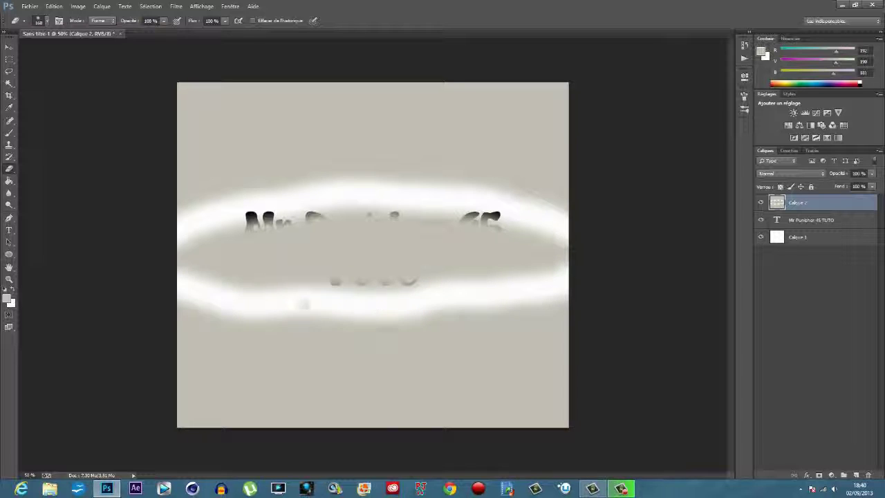
pyautogui.moveTo(256, 303)
pyautogui.mouseDown()
pyautogui.moveTo(303, 311)
pyautogui.moveTo(473, 297)
pyautogui.moveTo(541, 287)
pyautogui.moveTo(574, 261)
pyautogui.moveTo(501, 226)
pyautogui.moveTo(326, 222)
pyautogui.moveTo(308, 202)
pyautogui.moveTo(195, 237)
pyautogui.moveTo(171, 255)
pyautogui.moveTo(258, 258)
pyautogui.moveTo(429, 242)
pyautogui.moveTo(557, 256)
pyautogui.moveTo(525, 264)
pyautogui.moveTo(244, 259)
pyautogui.moveTo(184, 271)
pyautogui.moveTo(374, 282)
pyautogui.moveTo(544, 270)
pyautogui.moveTo(528, 255)
pyautogui.moveTo(236, 245)
pyautogui.moveTo(310, 219)
pyautogui.moveTo(330, 234)
pyautogui.mouseUp()
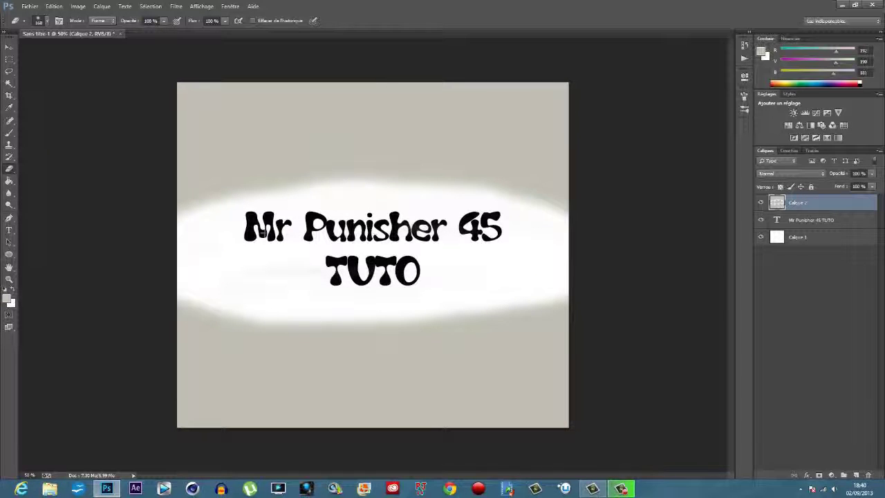
# Widen the erased band in Calque 2 by erasing further along its upper and lower edges into a smooth oval
pyautogui.moveTo(543, 204)
pyautogui.mouseDown()
pyautogui.moveTo(471, 182)
pyautogui.moveTo(338, 173)
pyautogui.moveTo(269, 183)
pyautogui.moveTo(164, 235)
pyautogui.mouseUp()
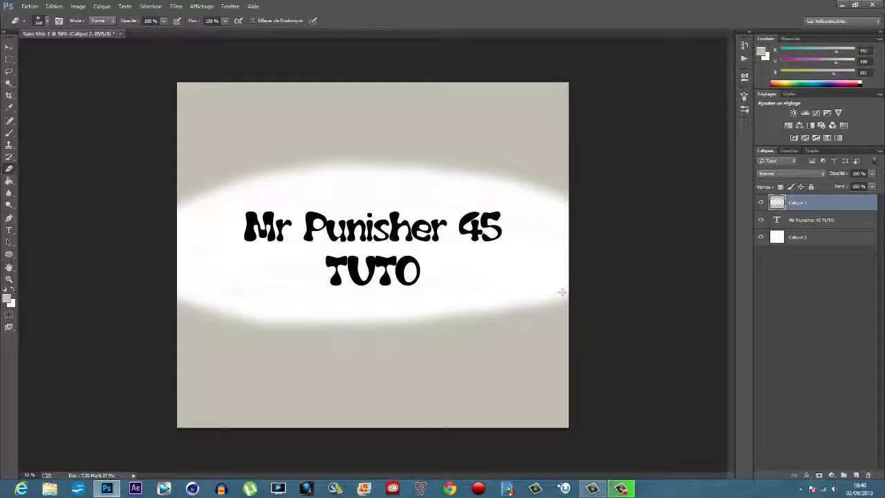
pyautogui.moveTo(543, 292)
pyautogui.mouseDown()
pyautogui.moveTo(317, 324)
pyautogui.moveTo(269, 321)
pyautogui.moveTo(205, 298)
pyautogui.moveTo(170, 301)
pyautogui.moveTo(169, 292)
pyautogui.moveTo(207, 312)
pyautogui.moveTo(326, 320)
pyautogui.moveTo(109, 303)
pyautogui.mouseUp()
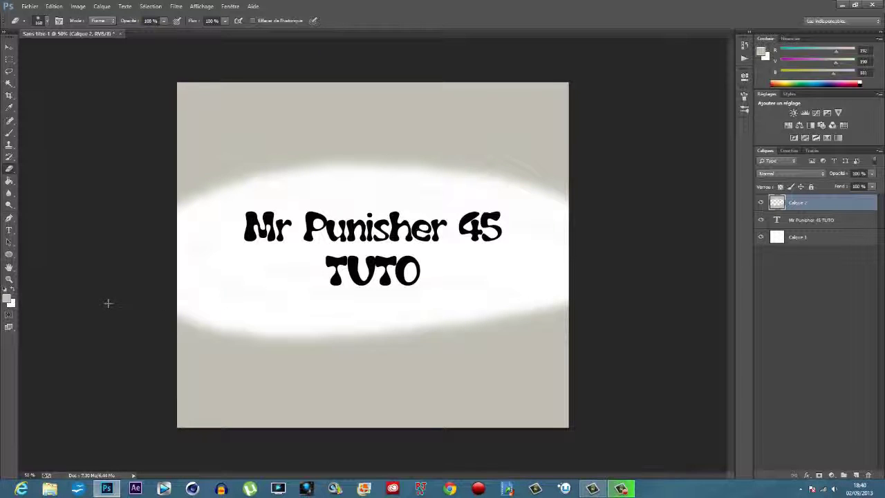
pyautogui.moveTo(562, 298)
pyautogui.mouseDown()
pyautogui.moveTo(497, 318)
pyautogui.moveTo(365, 323)
pyautogui.moveTo(277, 262)
pyautogui.mouseUp()
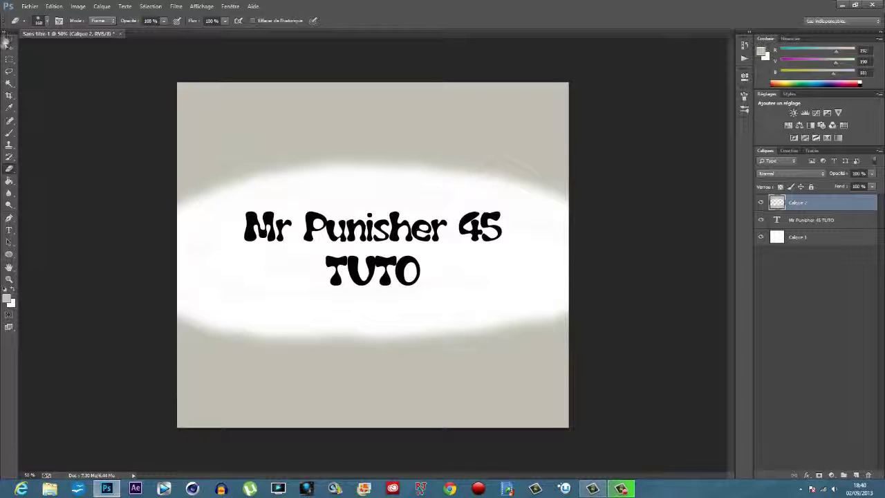
# Apply a Gaussian Blur to Calque 2 with the proposed radius to soften the edges of the erased area
pyautogui.click(9, 47)
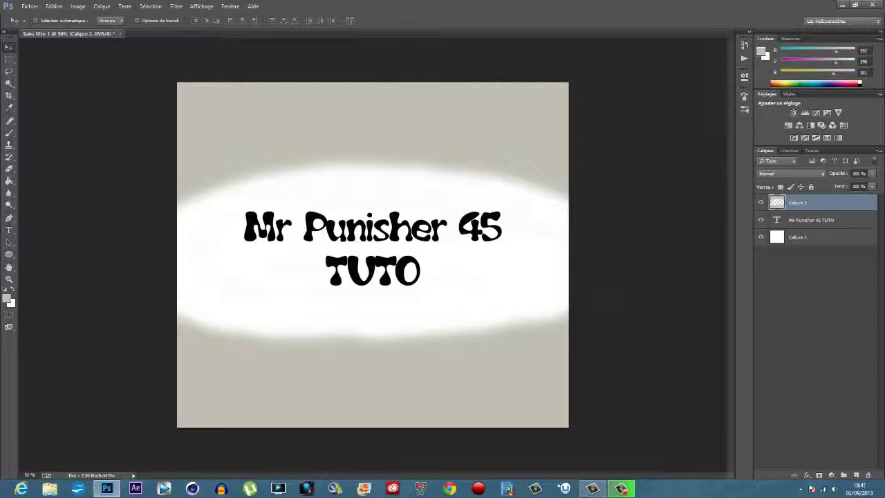
pyautogui.click(174, 7)
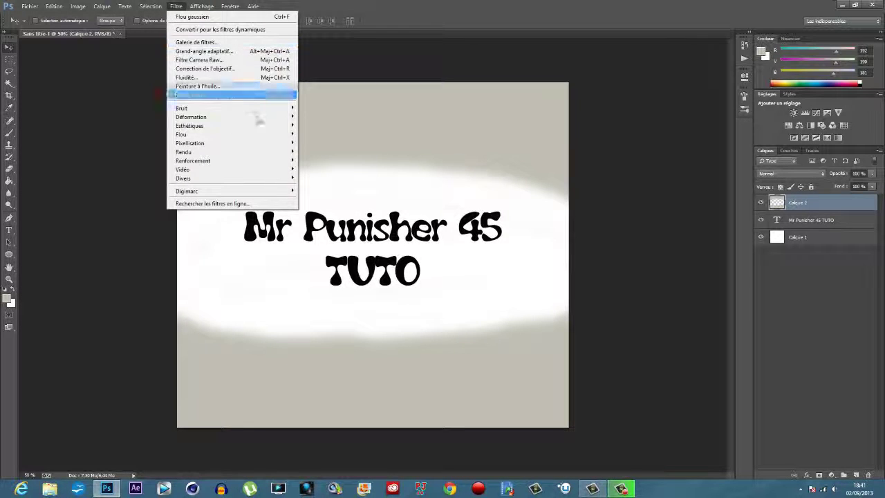
pyautogui.moveTo(263, 133)
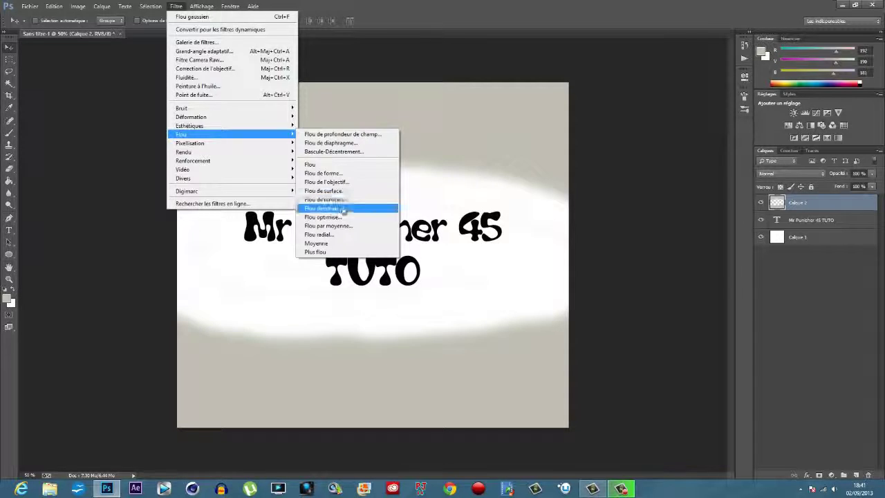
pyautogui.click(325, 208)
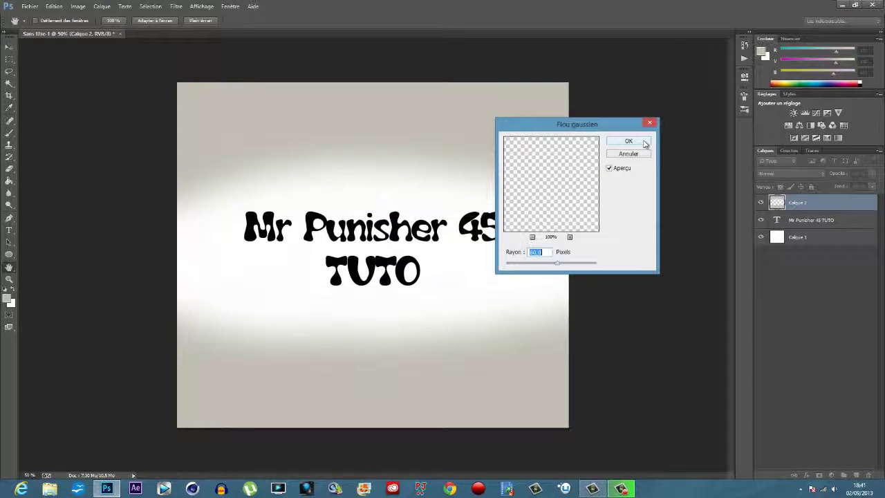
pyautogui.click(547, 261)
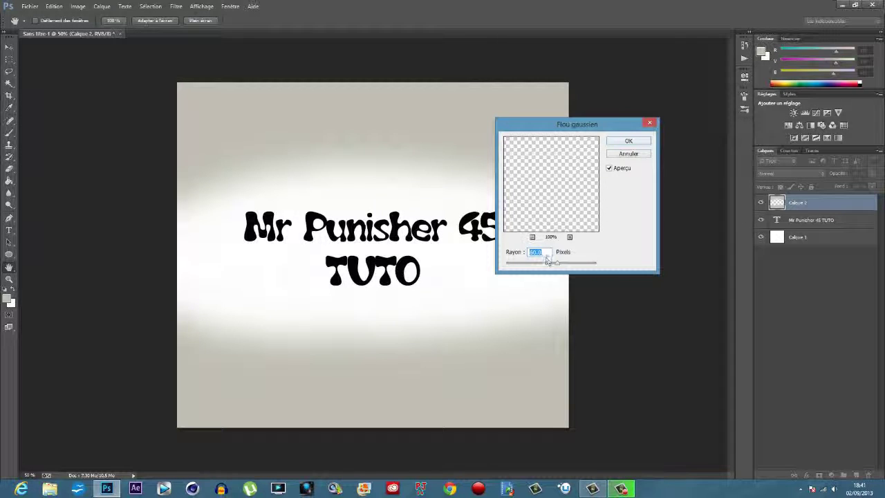
pyautogui.click(625, 141)
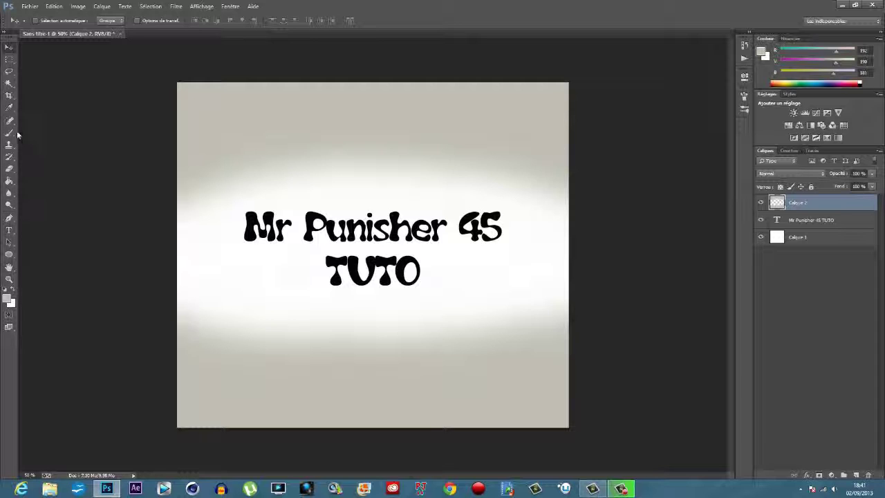
# Set the foreground colour to near-black (RGB 2, 2, 2) and add a new layer named Calque 3 above Calque 2 with default options
pyautogui.click(8, 299)
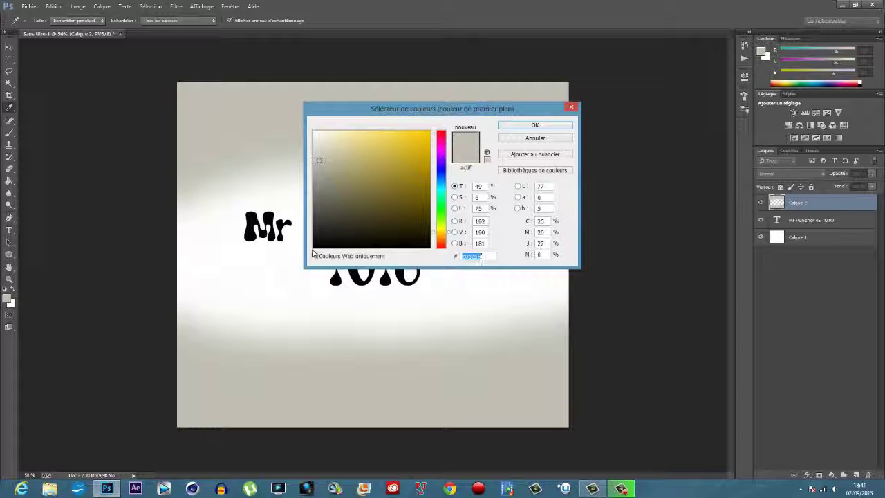
pyautogui.click(505, 125)
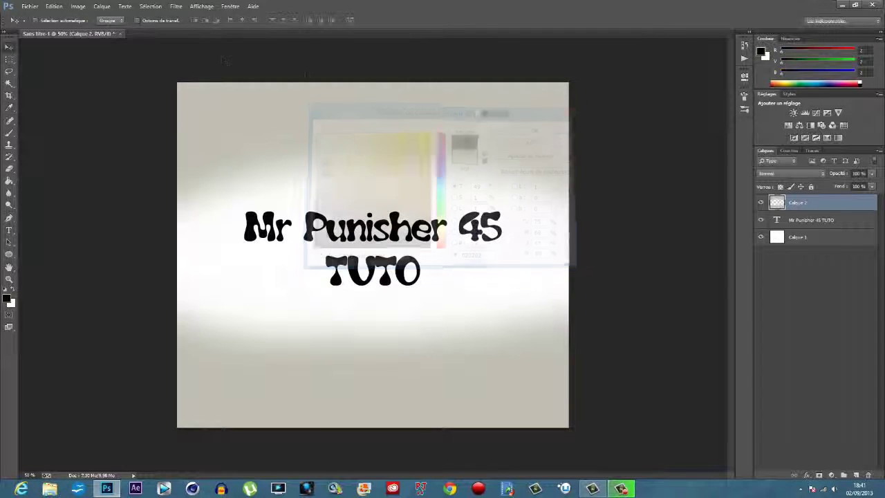
pyautogui.click(102, 6)
pyautogui.moveTo(115, 16)
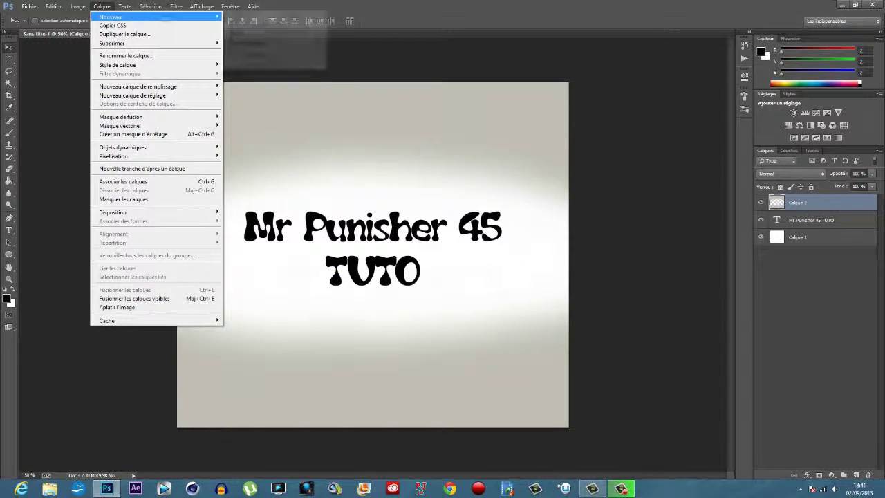
pyautogui.click(245, 16)
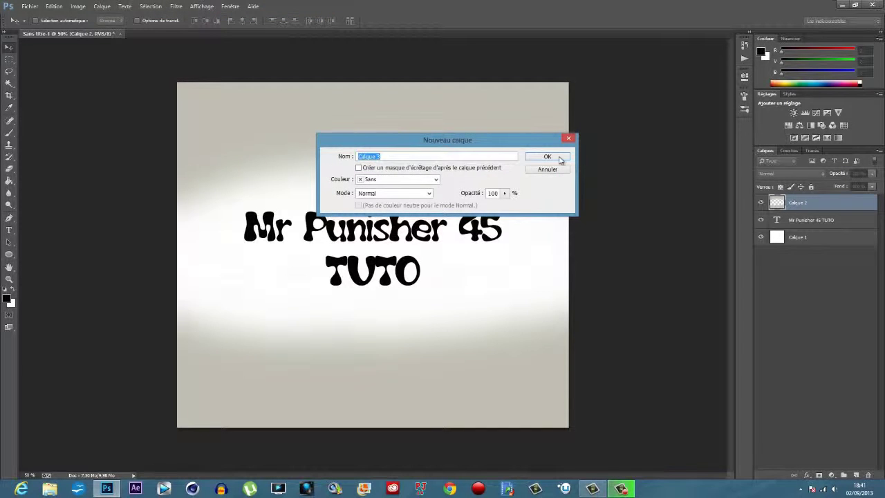
pyautogui.press('Return')
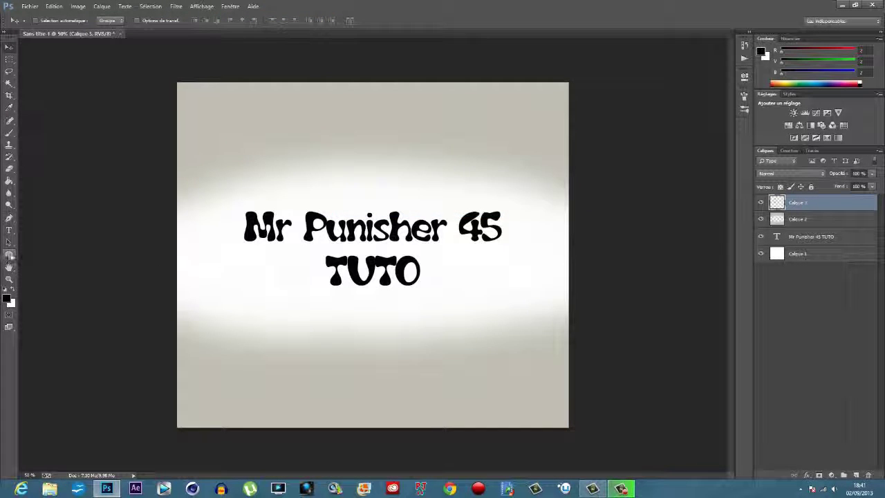
# Draw thin black ellipses as underlines: about 172 × 18 px under "Mr", 576 × 20 px under "Punisher" and 164 × 18 px under "45"
pyautogui.click(10, 254)
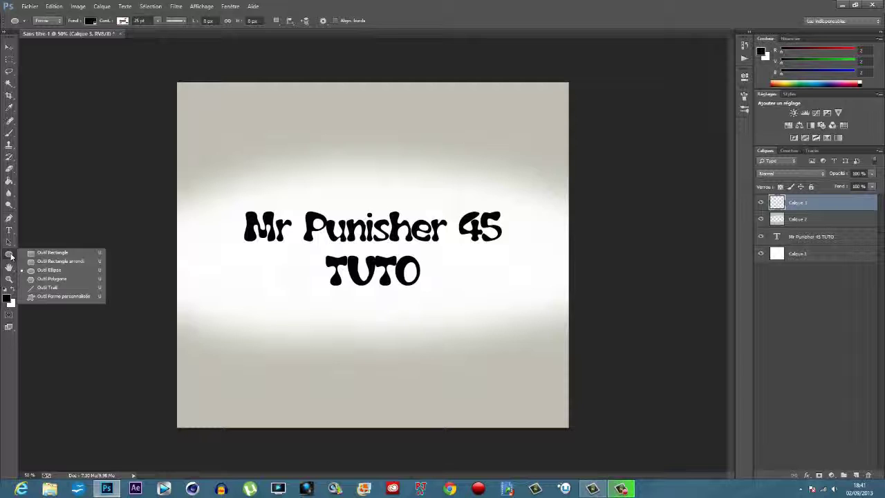
pyautogui.click(48, 269)
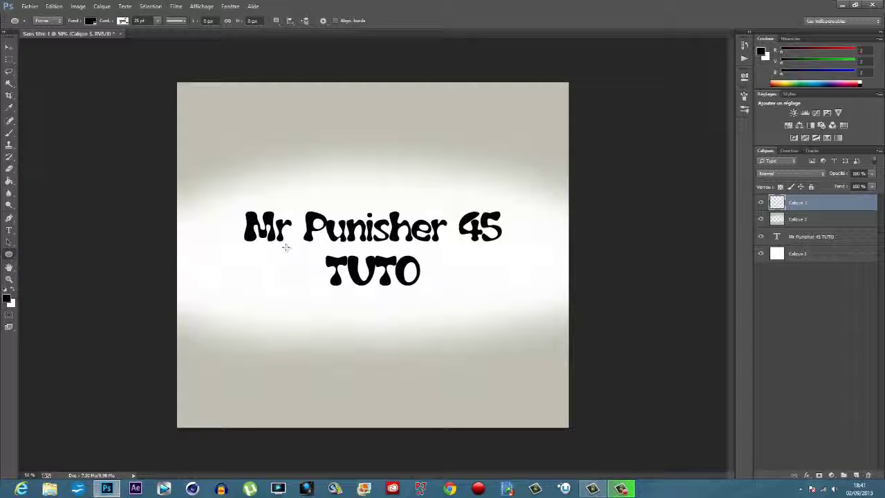
pyautogui.moveTo(285, 247); pyautogui.dragTo(246, 250)
pyautogui.moveTo(246, 249); pyautogui.dragTo(245, 250)
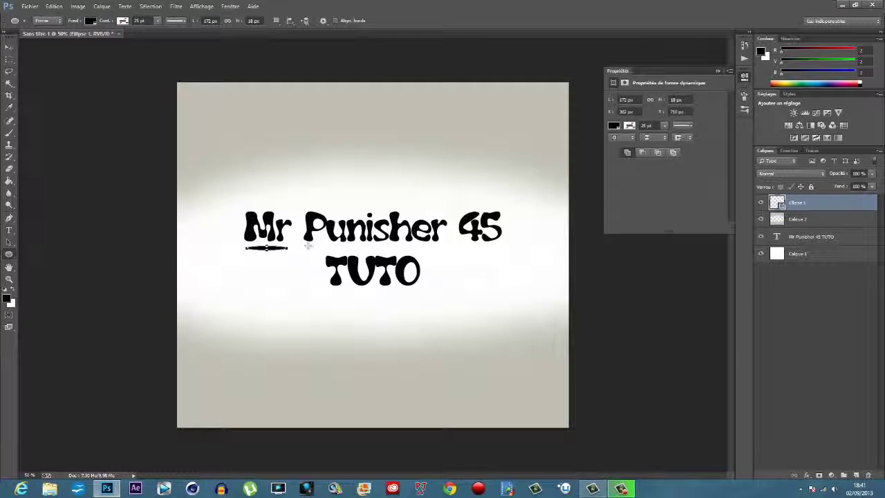
pyautogui.moveTo(306, 243); pyautogui.dragTo(440, 249)
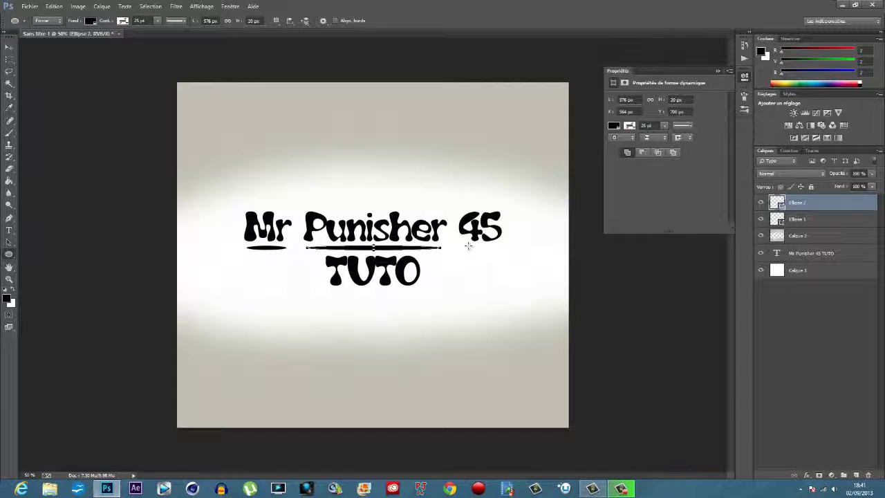
pyautogui.moveTo(462, 244); pyautogui.dragTo(503, 247)
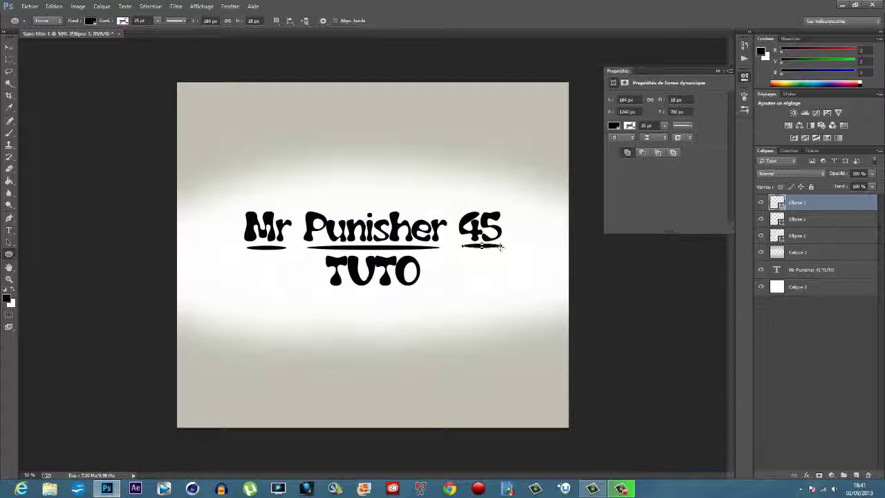
# Align the ellipse under "45" with the other underlines and draw a thin black ellipse of about 370 × 20 px under "TUTO"
pyautogui.click(9, 47)
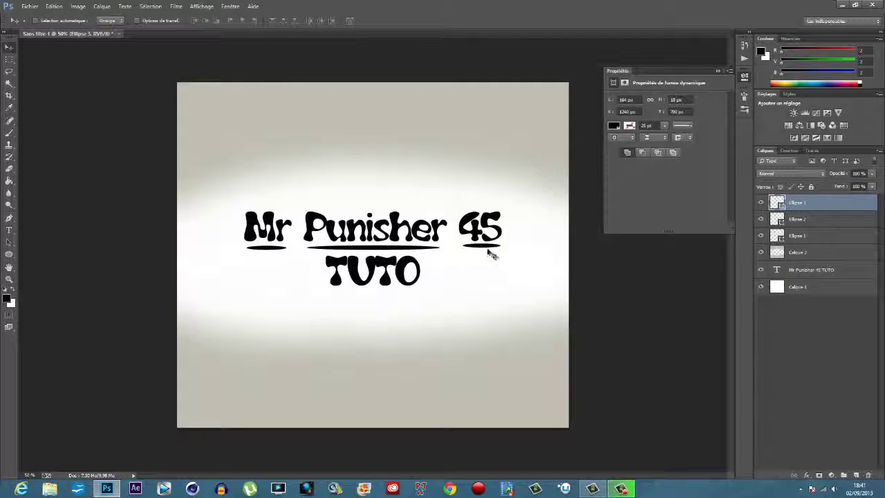
pyautogui.moveTo(486, 245); pyautogui.dragTo(482, 249)
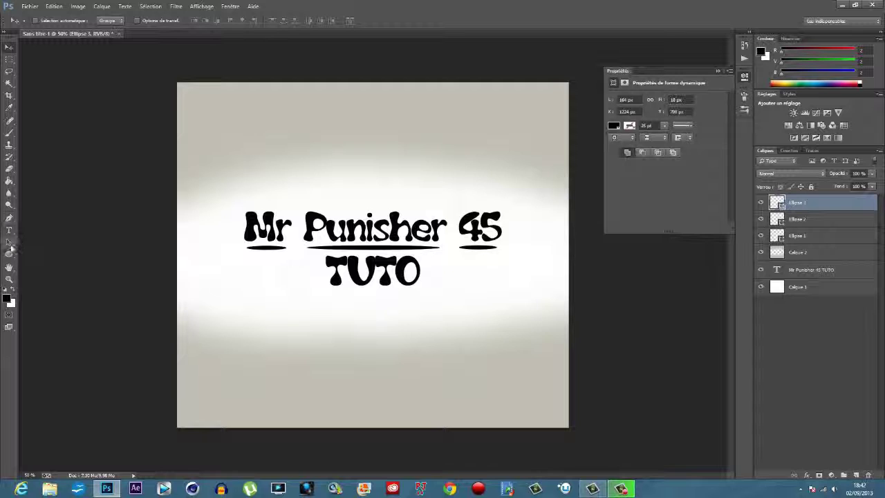
pyautogui.click(9, 254)
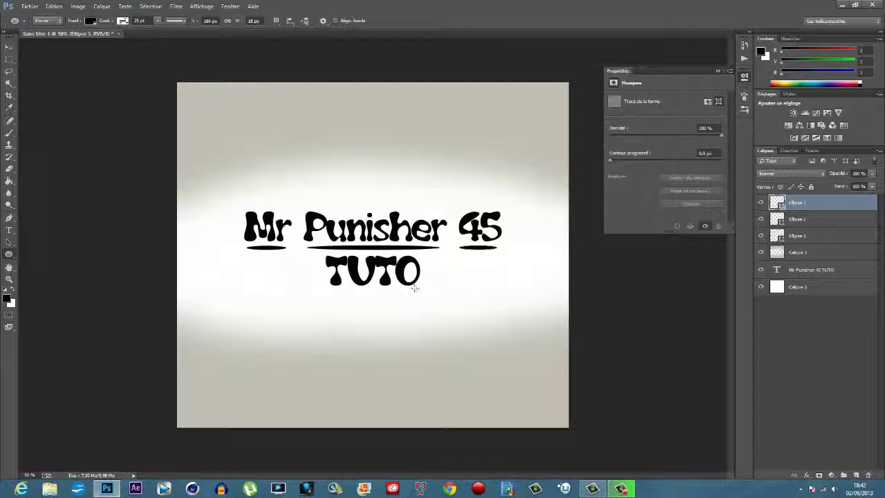
pyautogui.moveTo(415, 289); pyautogui.dragTo(330, 293)
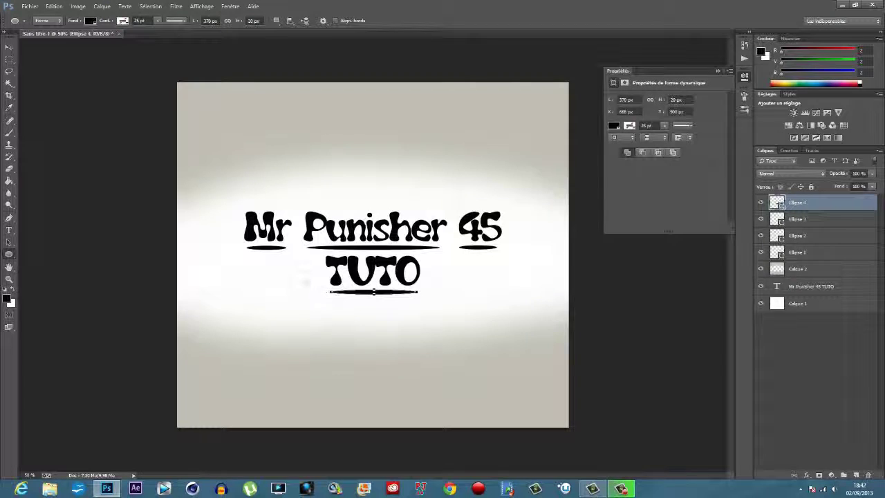
# Select the four ellipse layers together and convert them into a single smart object
pyautogui.click(8, 47)
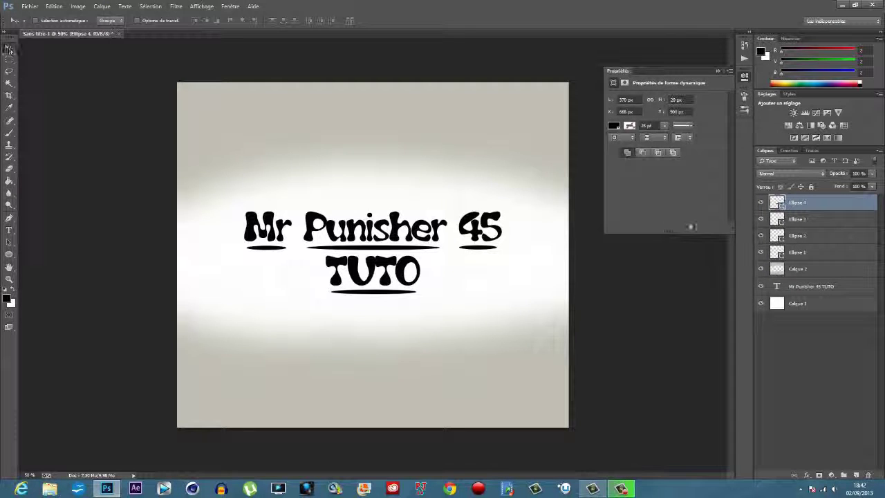
pyautogui.keyDown('shift'); pyautogui.click(813, 220); pyautogui.keyUp('shift')
pyautogui.keyDown('shift'); pyautogui.click(809, 236); pyautogui.keyUp('shift')
pyautogui.keyDown('shift'); pyautogui.click(809, 253); pyautogui.keyUp('shift')
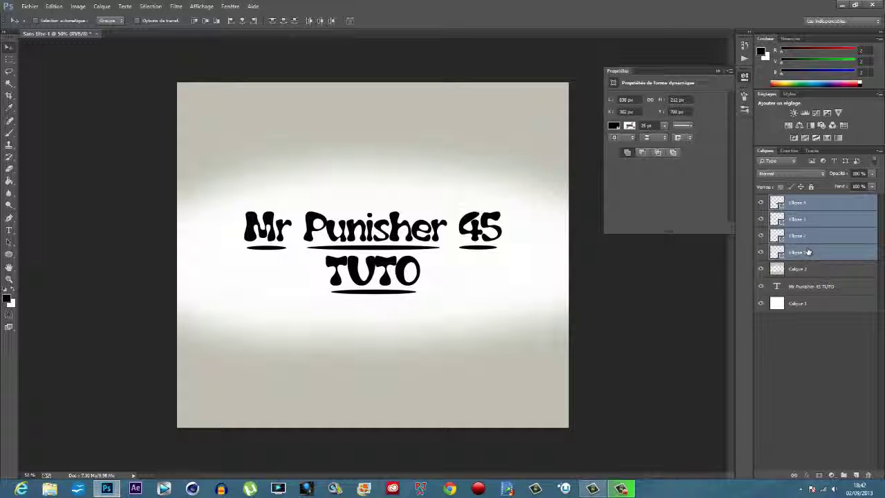
pyautogui.rightClick(809, 253)
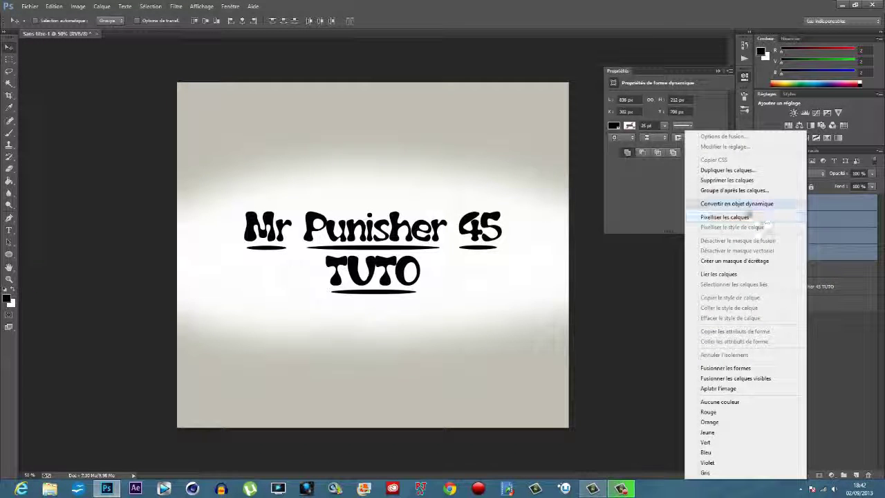
pyautogui.click(746, 205)
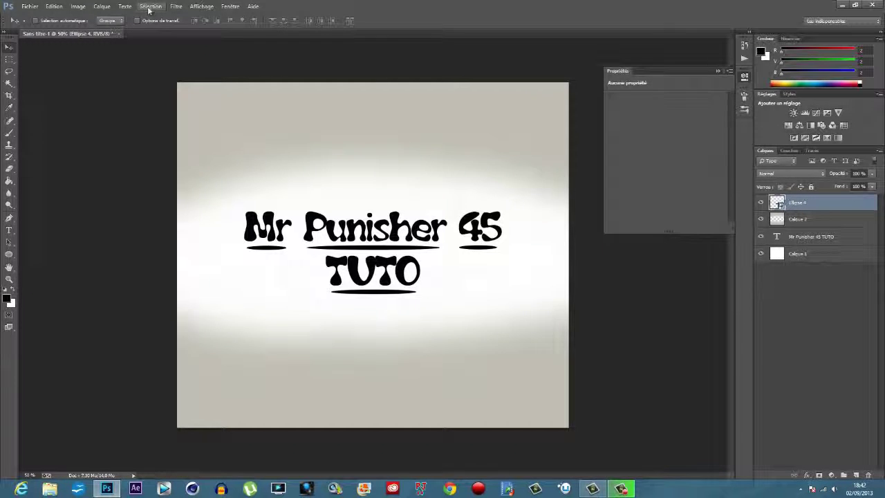
# Apply a Gaussian blur with a 9-pixel radius to the ellipse smart object and collapse the layer properties
pyautogui.click(176, 7)
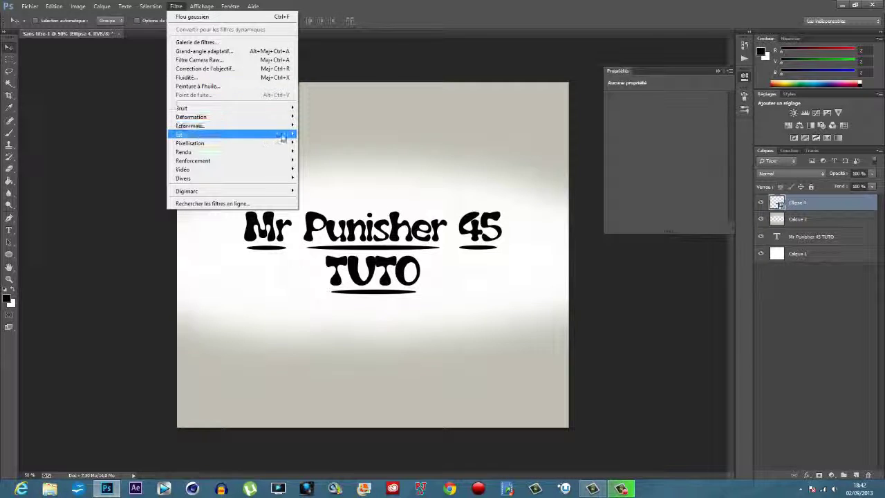
pyautogui.moveTo(271, 134)
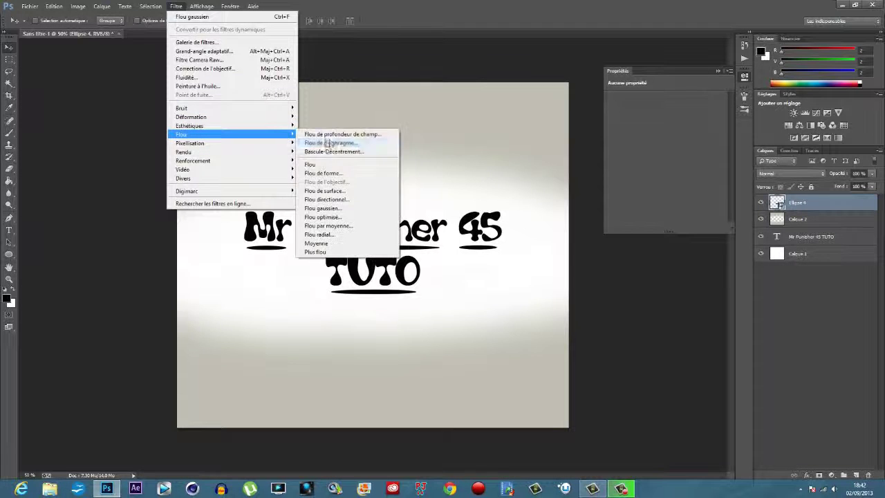
pyautogui.click(349, 208)
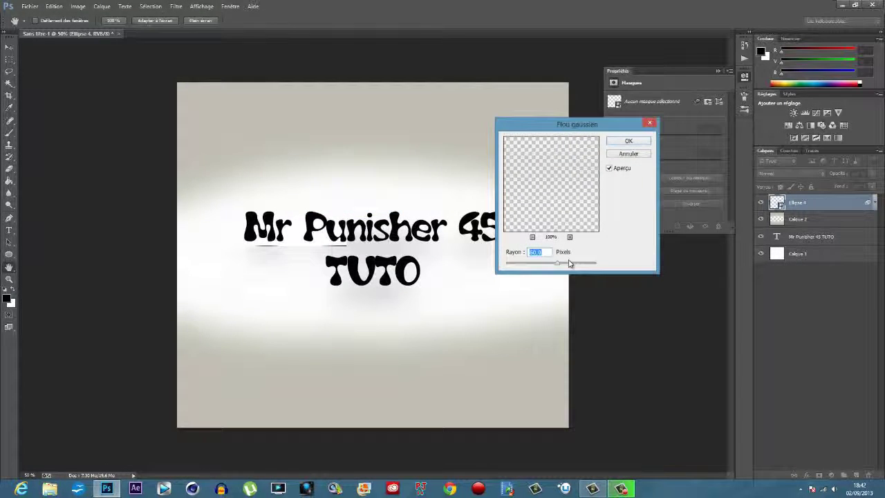
pyautogui.moveTo(559, 267); pyautogui.dragTo(540, 274)
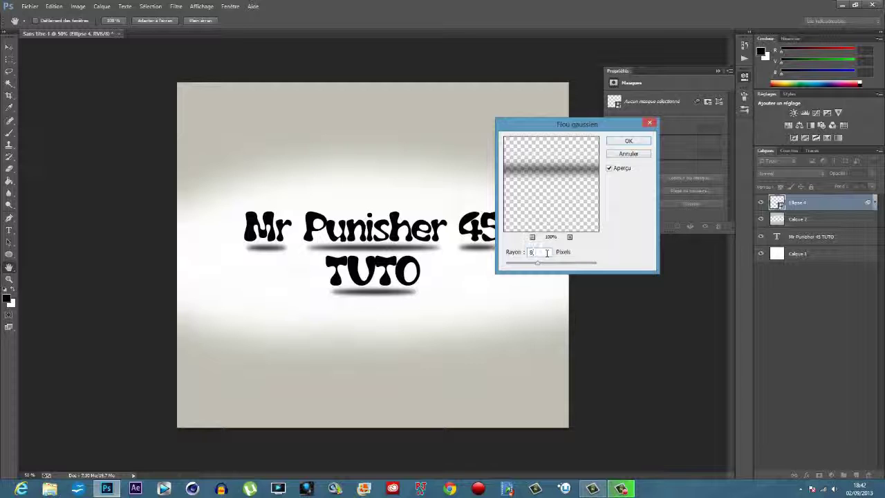
pyautogui.write('9')
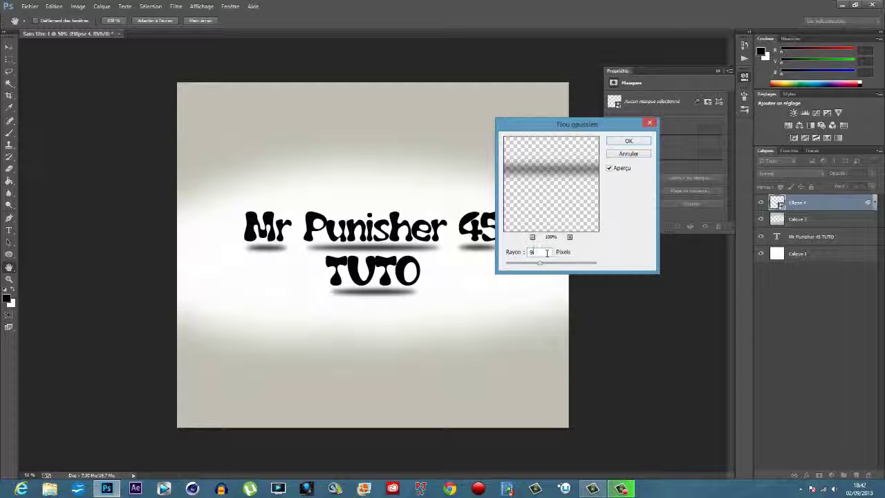
pyautogui.click(629, 141)
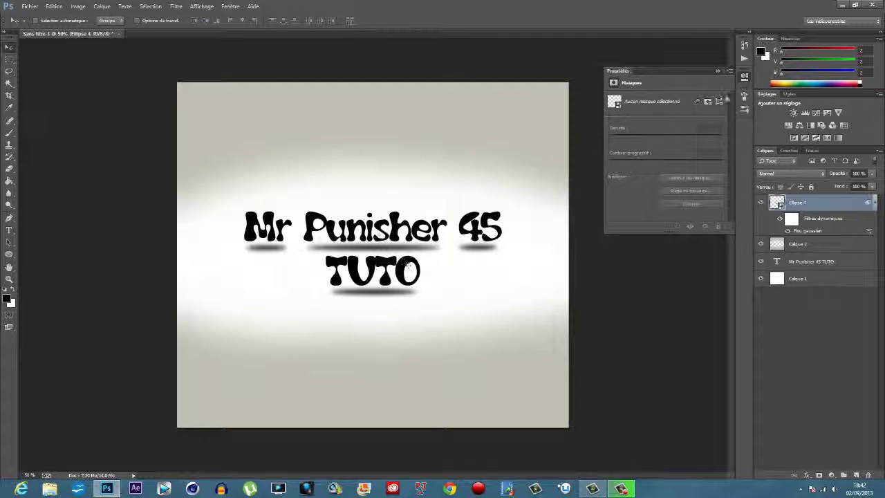
pyautogui.click(718, 70)
# Open Pelage_leopard_sur_texte_3D_avec_Photoshop_Cs6_8, define it as a brush preset under its default name, and close the image
pyautogui.click(30, 6)
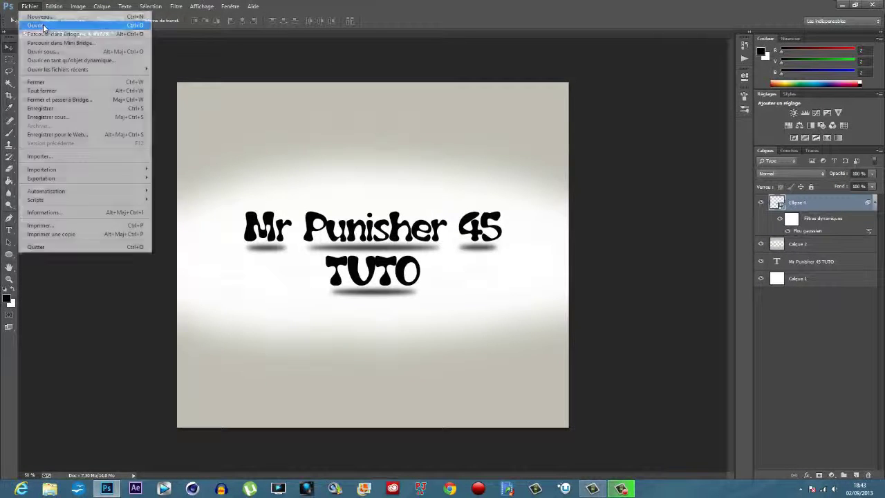
pyautogui.click(36, 25)
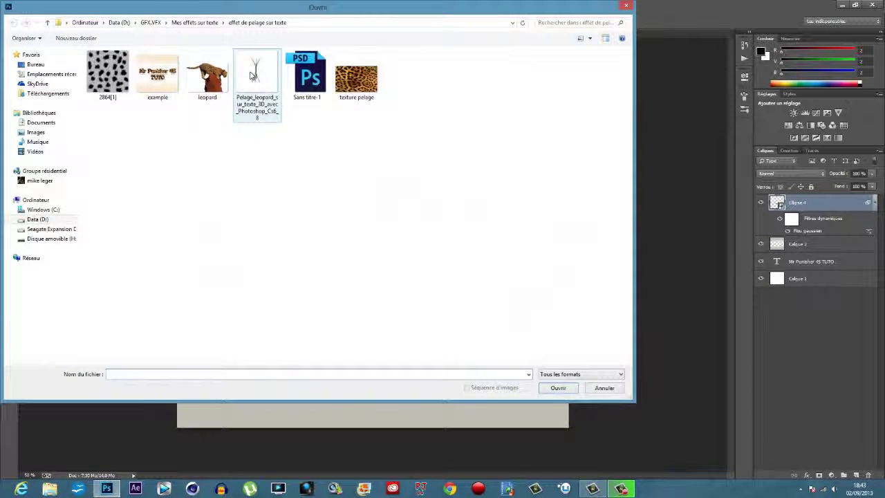
pyautogui.click(254, 75)
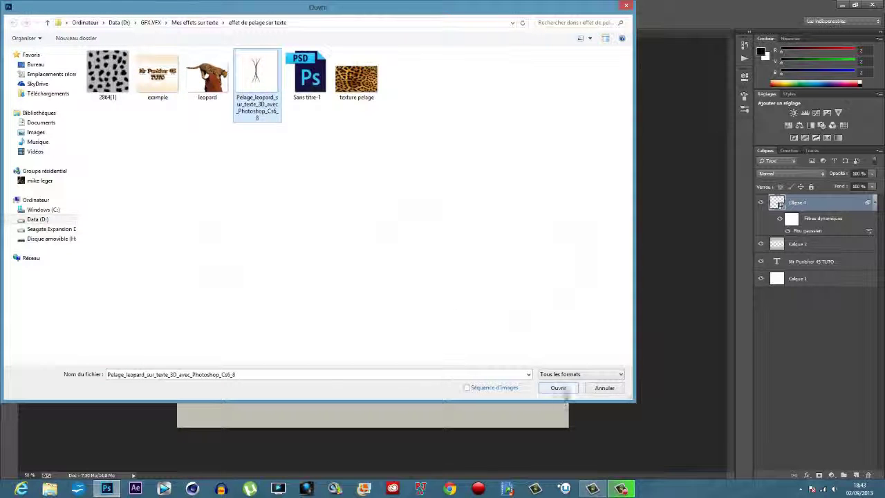
pyautogui.click(564, 390)
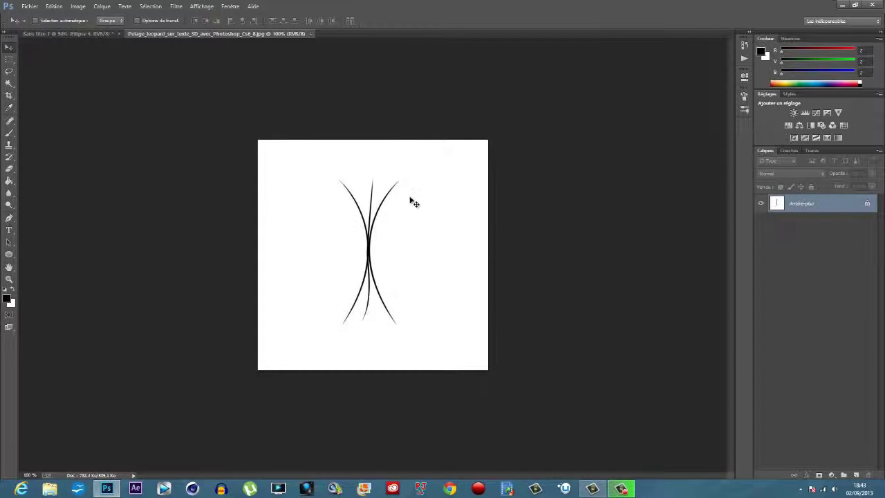
pyautogui.click(58, 7)
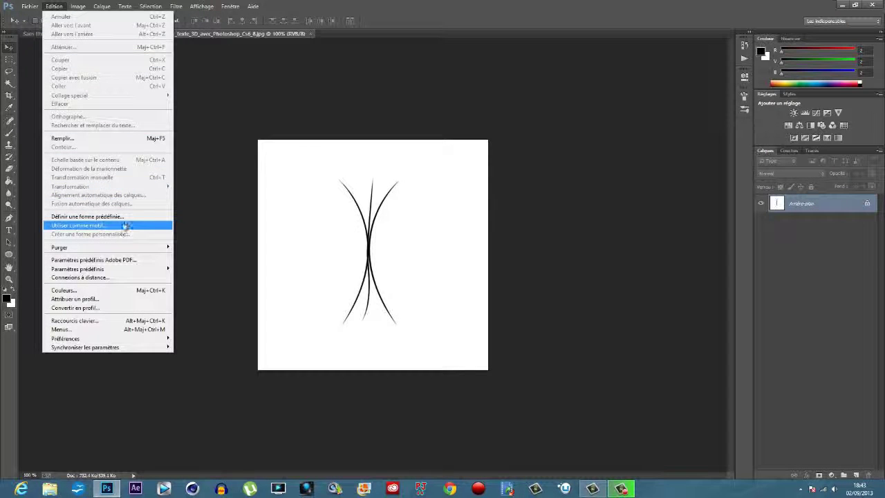
pyautogui.click(126, 218)
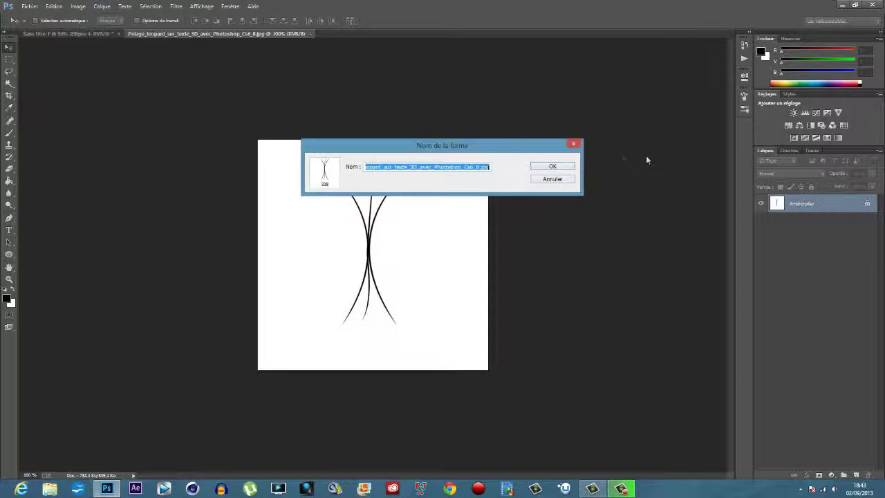
pyautogui.click(557, 169)
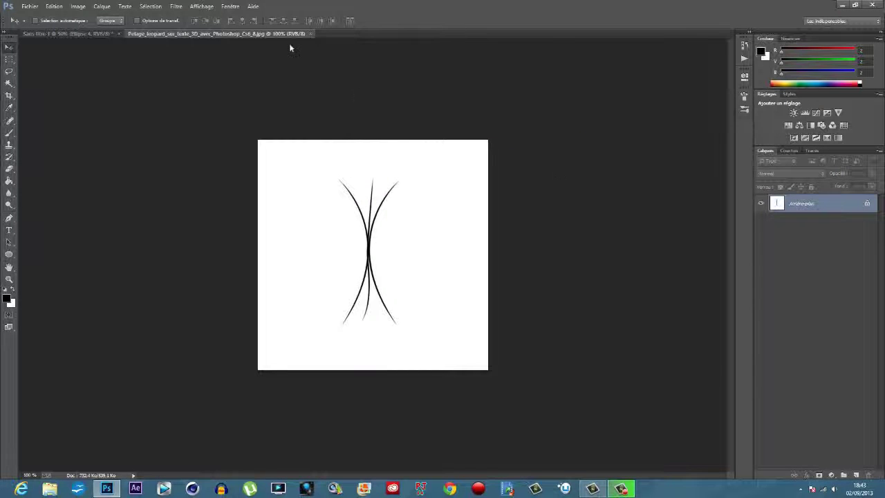
pyautogui.click(310, 33)
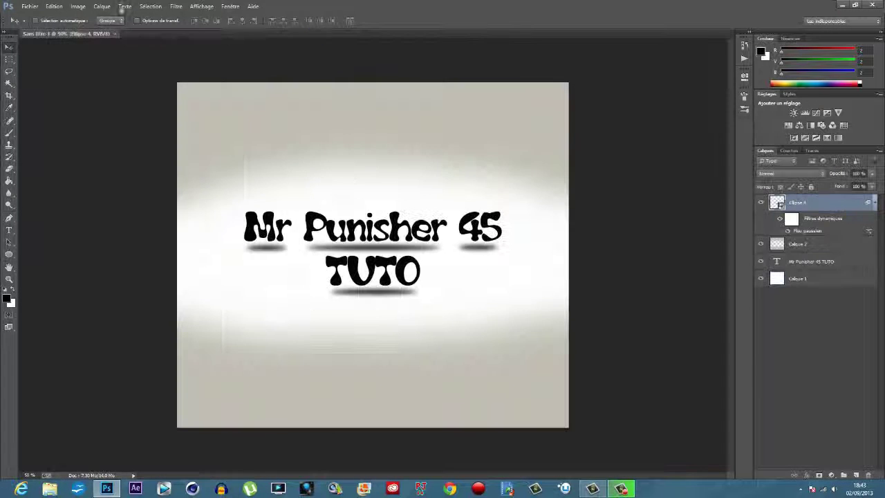
# Open the leopard fur image "texture pelage", define it as a pattern under its default name, and close the image
pyautogui.click(31, 6)
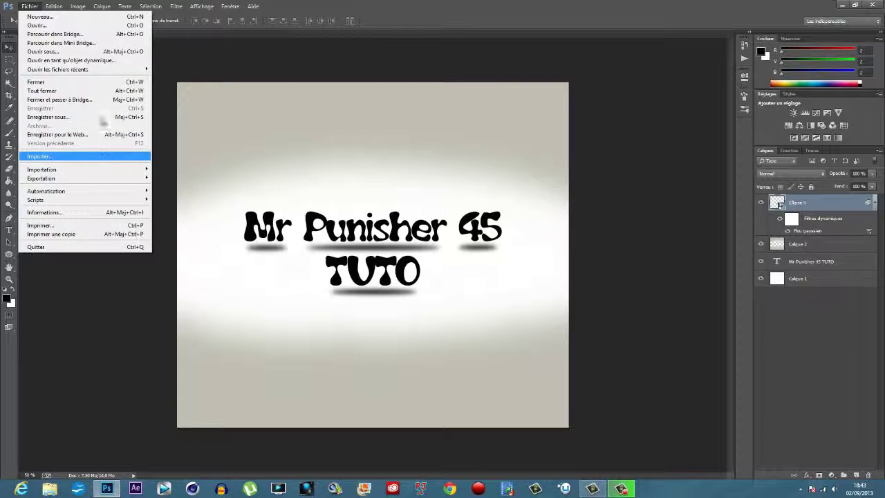
pyautogui.click(97, 25)
pyautogui.click(354, 81)
pyautogui.click(558, 388)
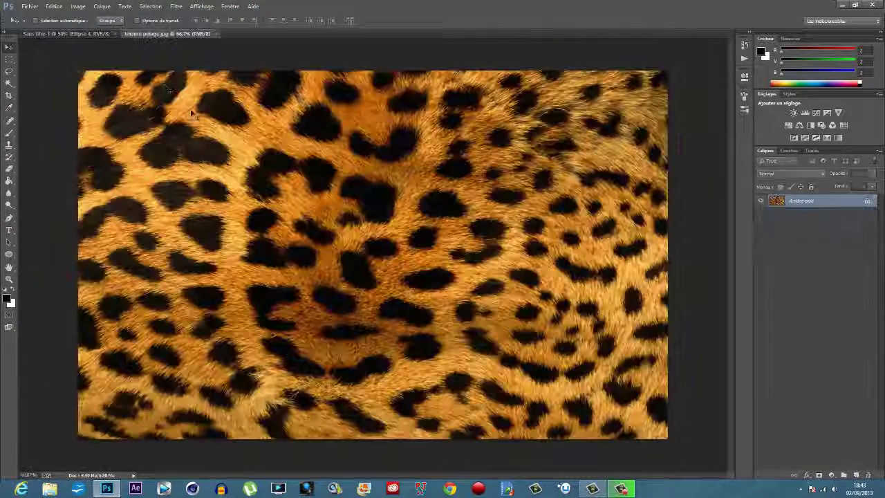
pyautogui.click(54, 6)
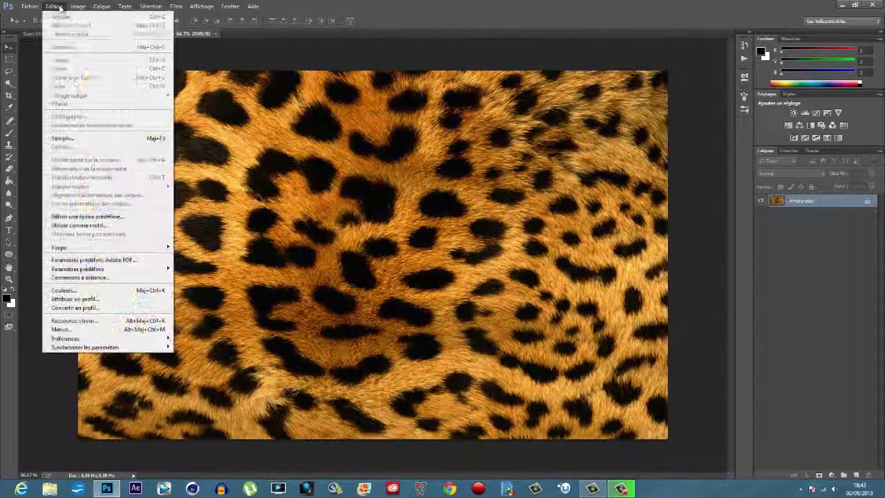
pyautogui.click(113, 226)
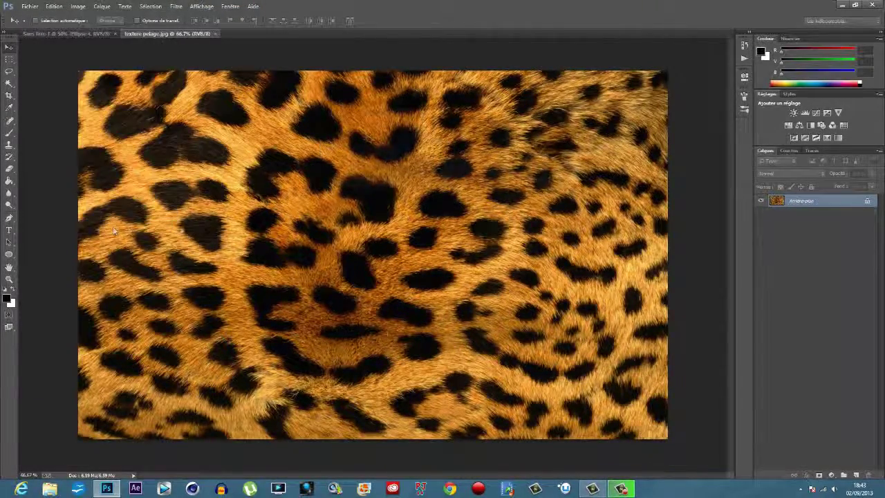
pyautogui.click(547, 168)
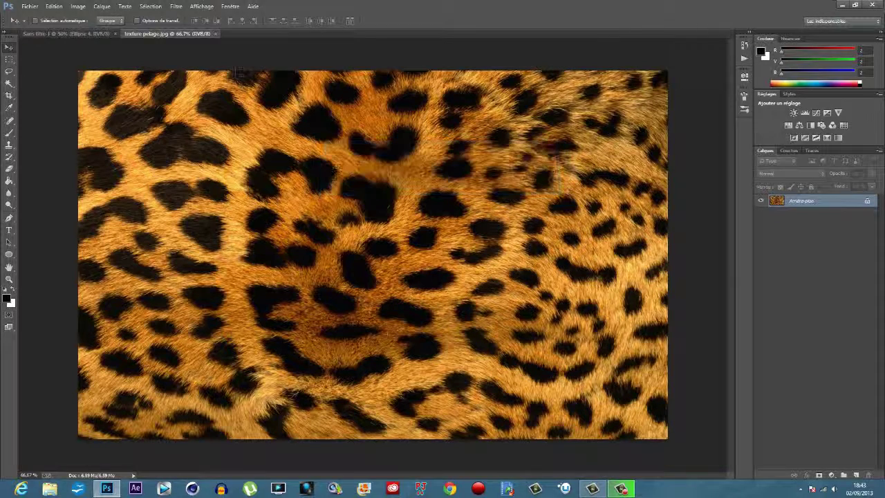
pyautogui.click(216, 33)
# Open the spotted grey fur image 2864[1], define it as a pattern under its default name, and close the image
pyautogui.click(29, 7)
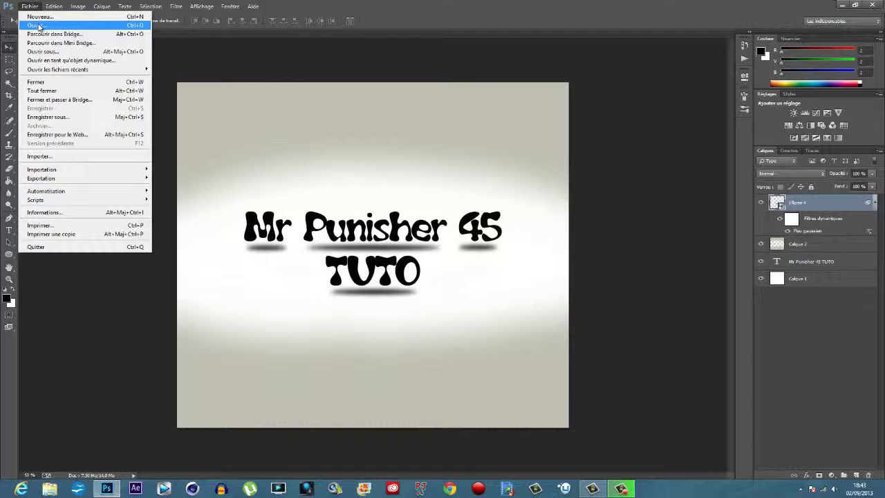
pyautogui.click(38, 26)
pyautogui.click(107, 73)
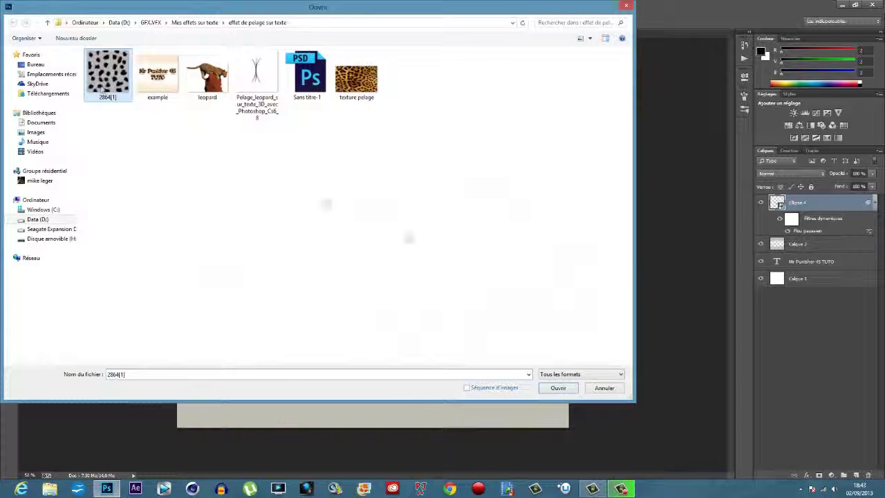
pyautogui.click(559, 388)
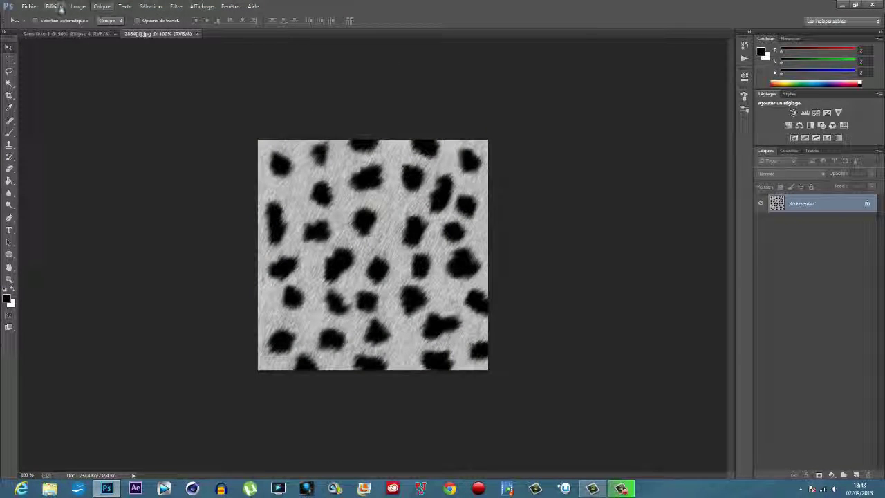
pyautogui.click(55, 7)
pyautogui.click(43, 224)
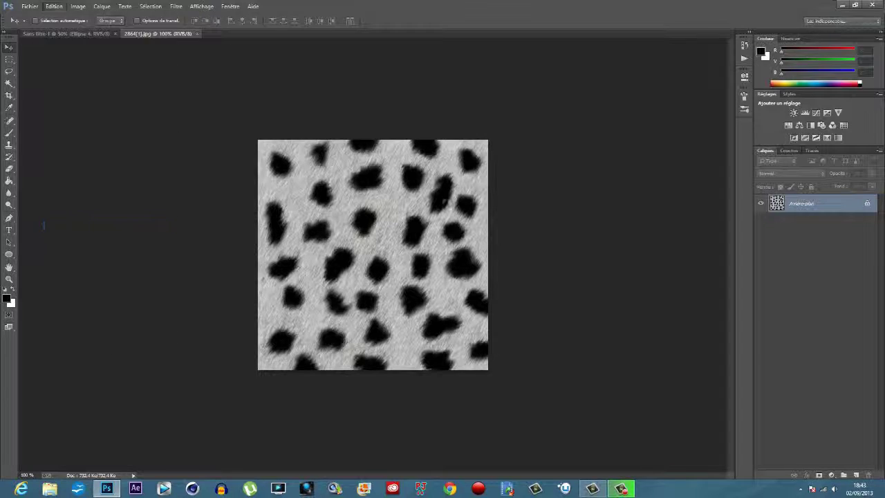
pyautogui.click(553, 168)
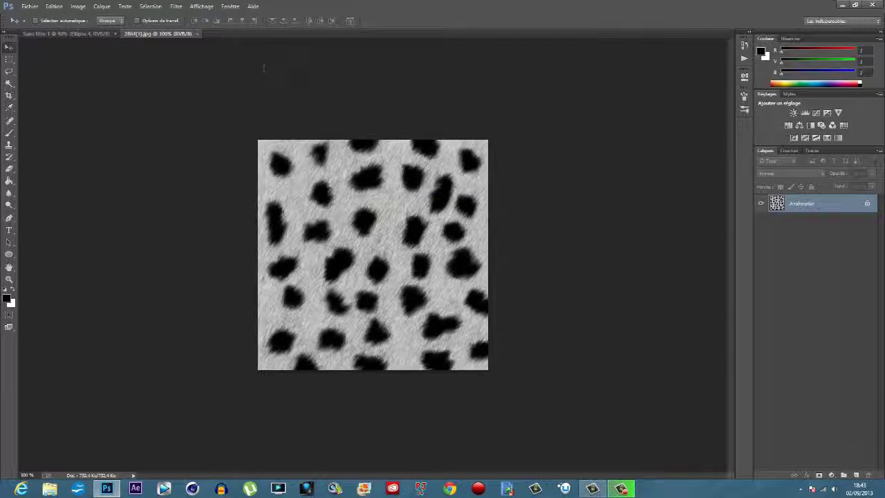
pyautogui.click(197, 34)
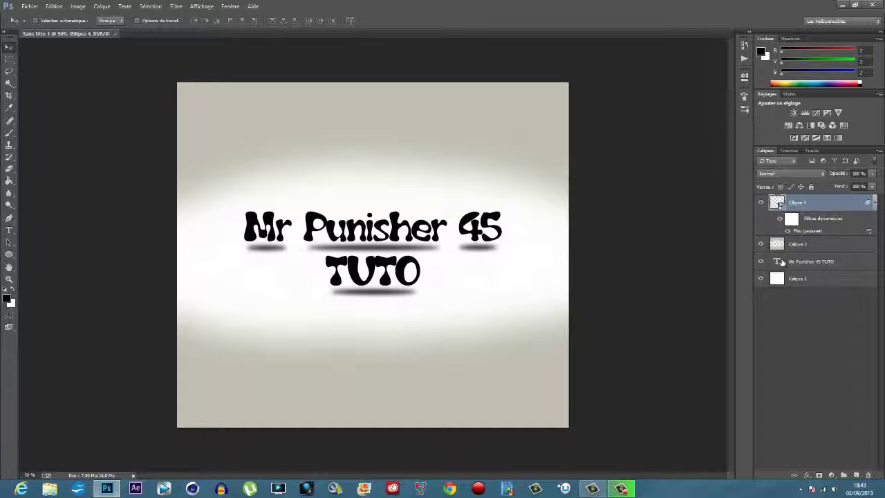
# Load the text layer's outline as a selection and extend it with small freehand Lasso areas around the letters
pyautogui.keyDown('ctrl'); pyautogui.click(778, 263); pyautogui.keyUp('ctrl')
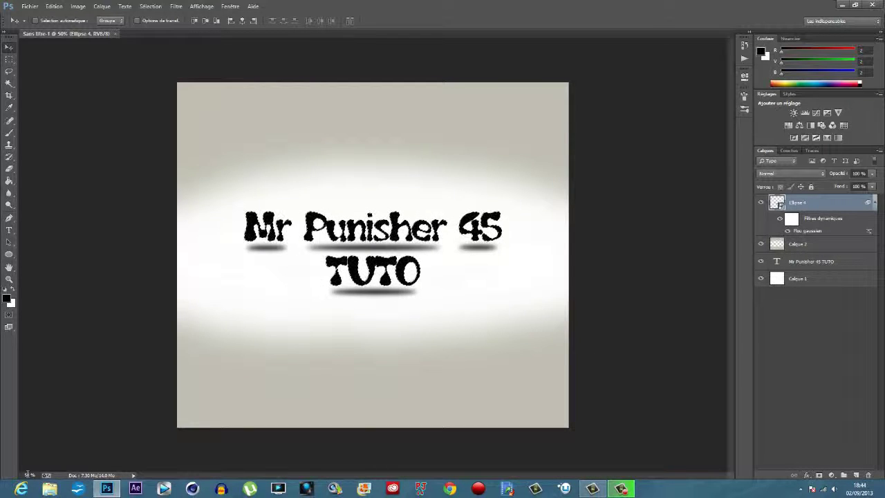
pyautogui.click(25, 475)
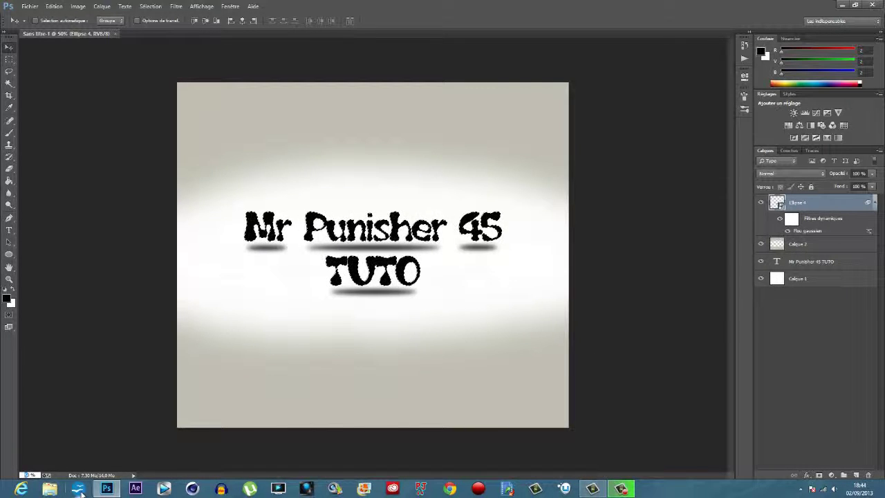
pyautogui.write('80')
pyautogui.press('Return')
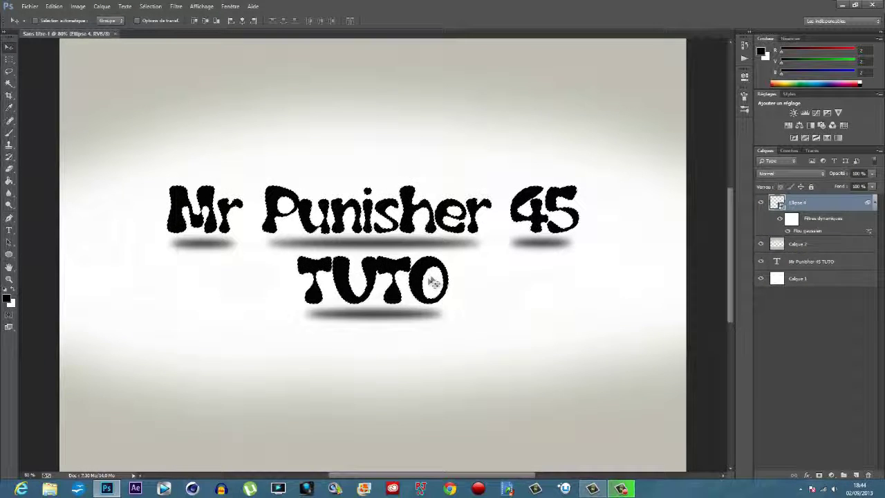
pyautogui.click(9, 72)
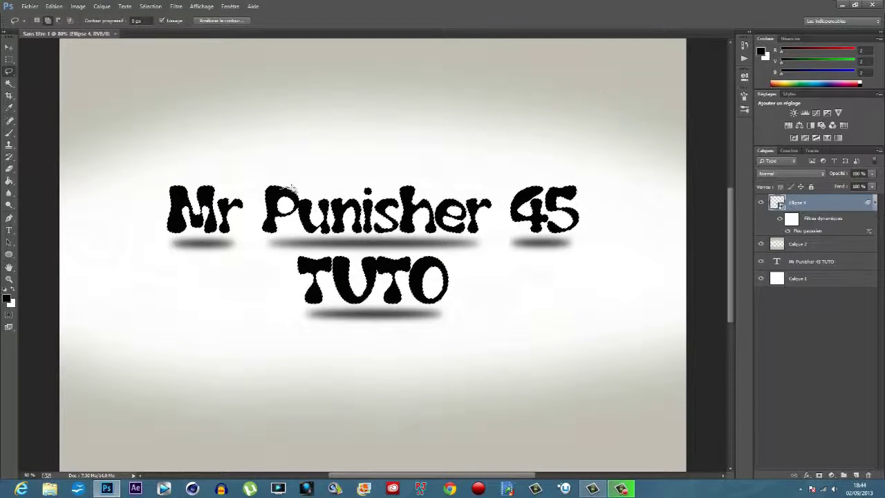
pyautogui.moveTo(298, 192); pyautogui.dragTo(293, 197)
pyautogui.moveTo(322, 208); pyautogui.dragTo(309, 206)
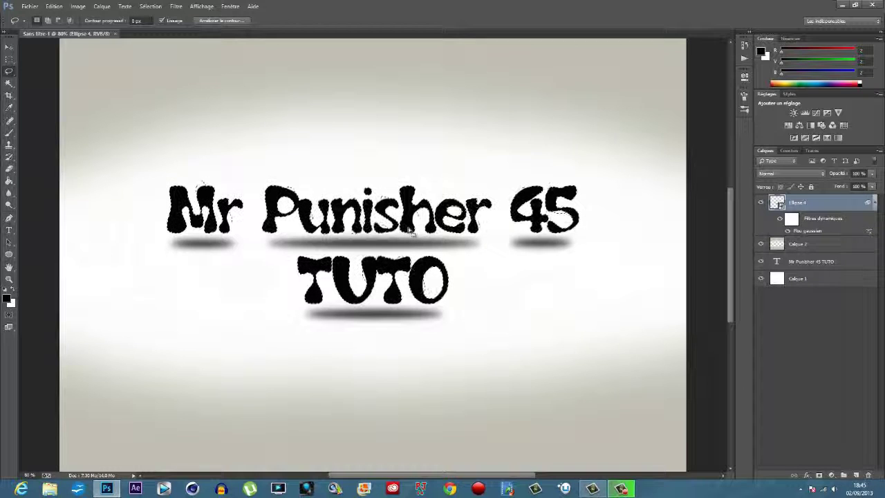
# Convert the extended text selection into a work path with a tolerance of 2.0 pixels
pyautogui.rightClick(410, 231)
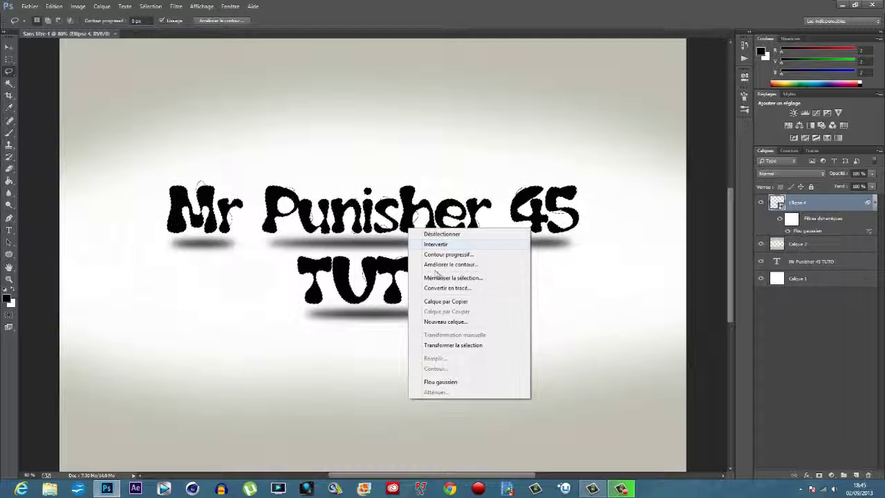
pyautogui.click(449, 288)
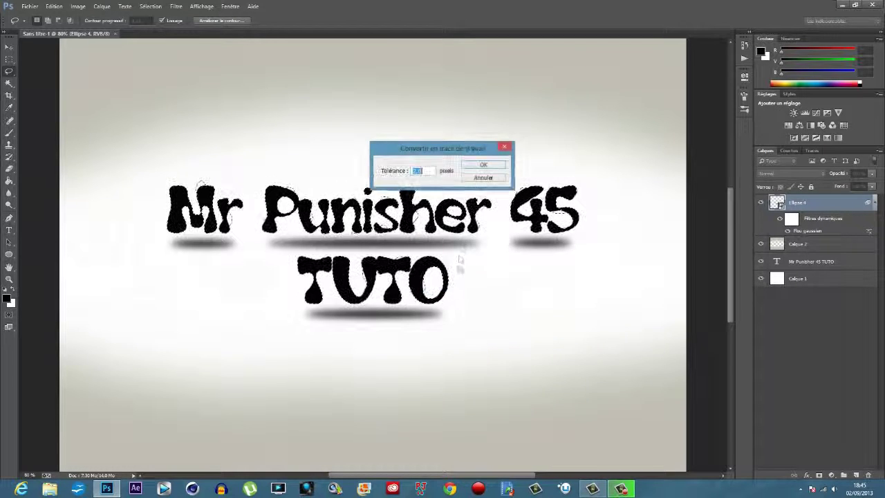
pyautogui.click(486, 165)
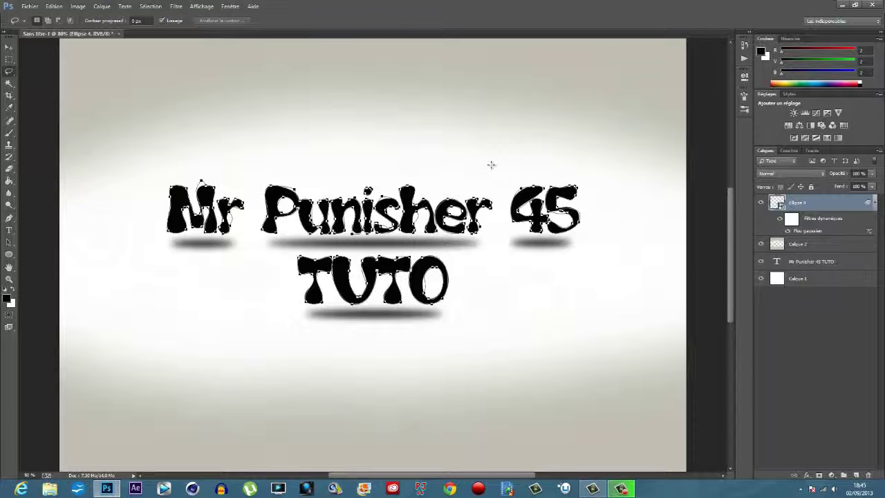
# Choose the Brush tool with the 328 px leopard-fur hair tip from the brush presets
pyautogui.click(8, 135)
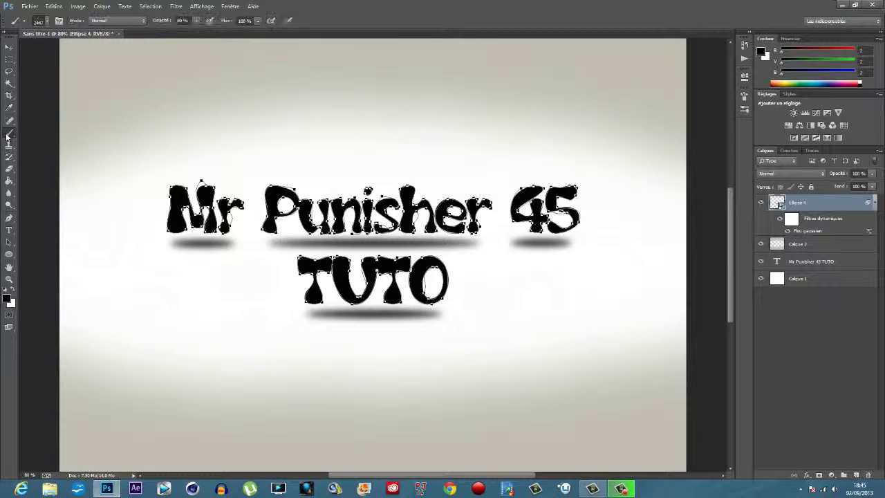
pyautogui.click(49, 21)
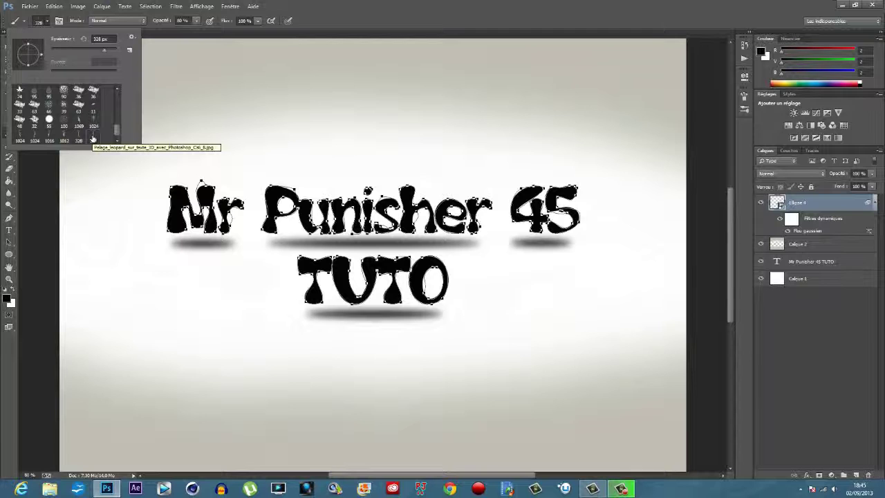
pyautogui.click(35, 186)
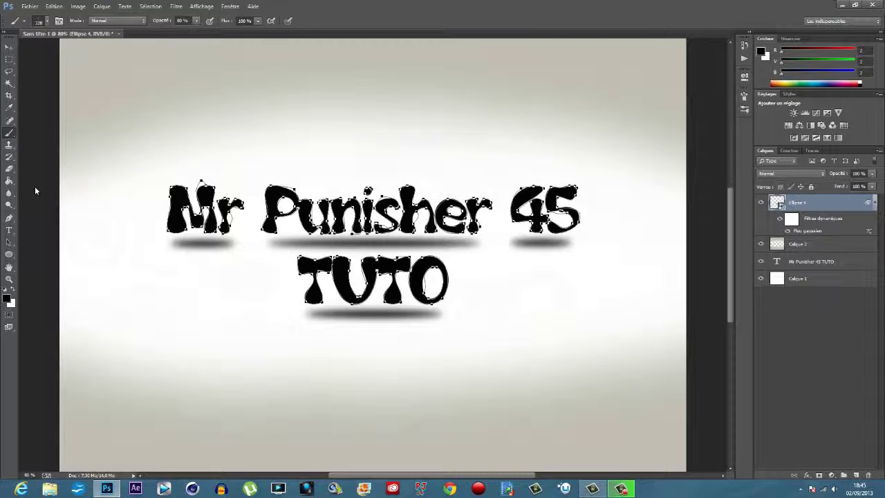
pyautogui.click(457, 188)
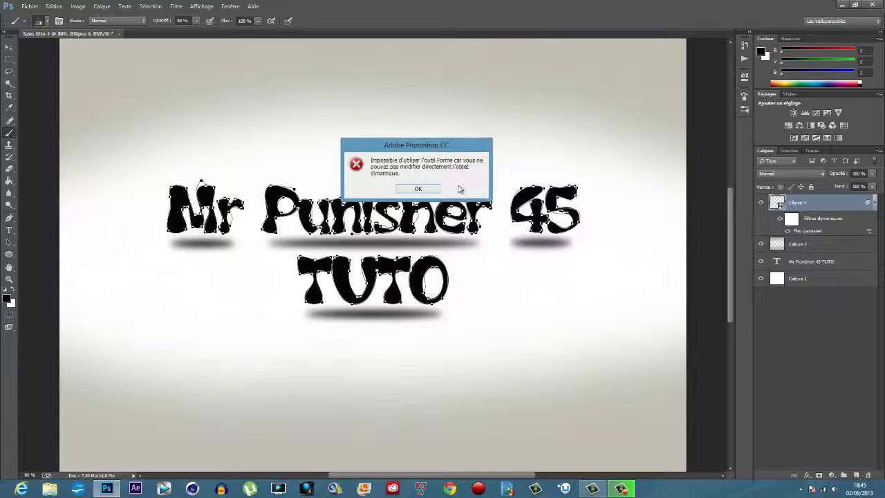
pyautogui.click(415, 191)
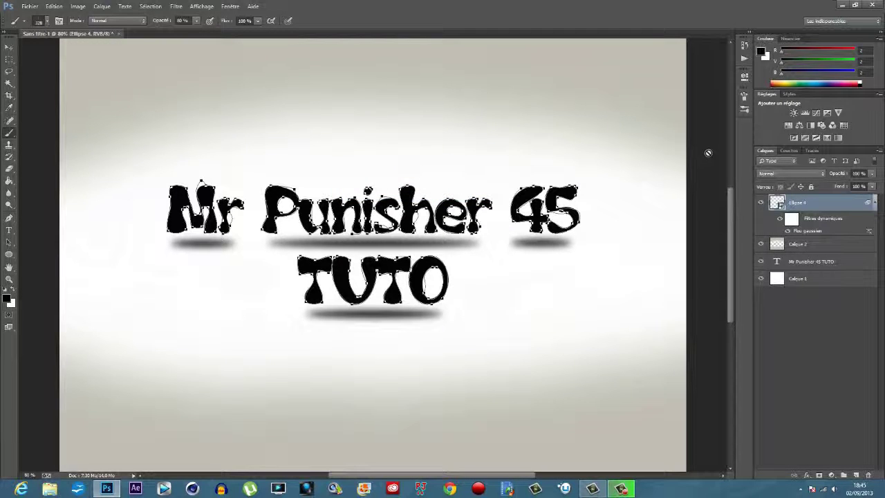
# Set the hair brush tip's size to 40 px and its spacing to 70%
pyautogui.press('F5')
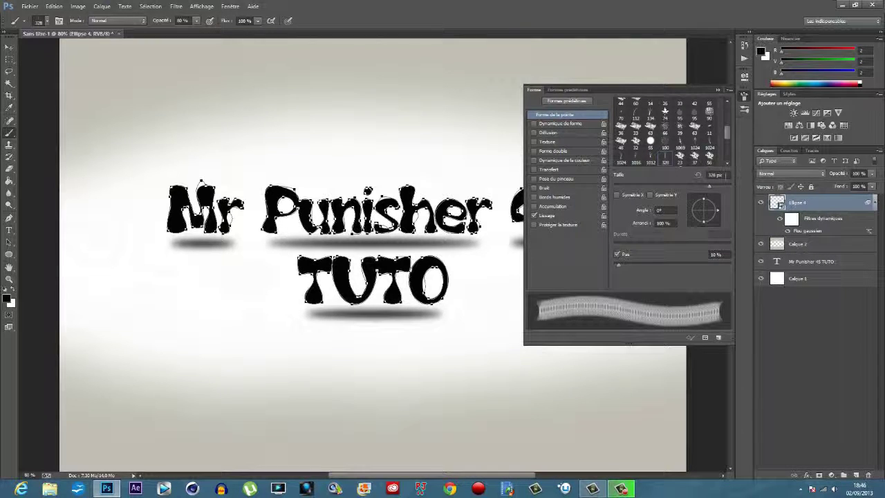
pyautogui.click(716, 174)
pyautogui.write('40')
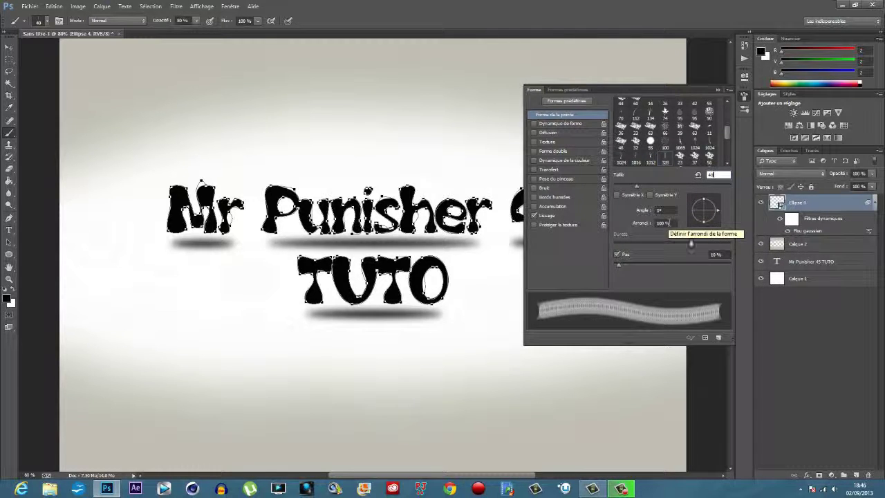
pyautogui.click(717, 254)
pyautogui.moveTo(716, 255); pyautogui.dragTo(707, 258)
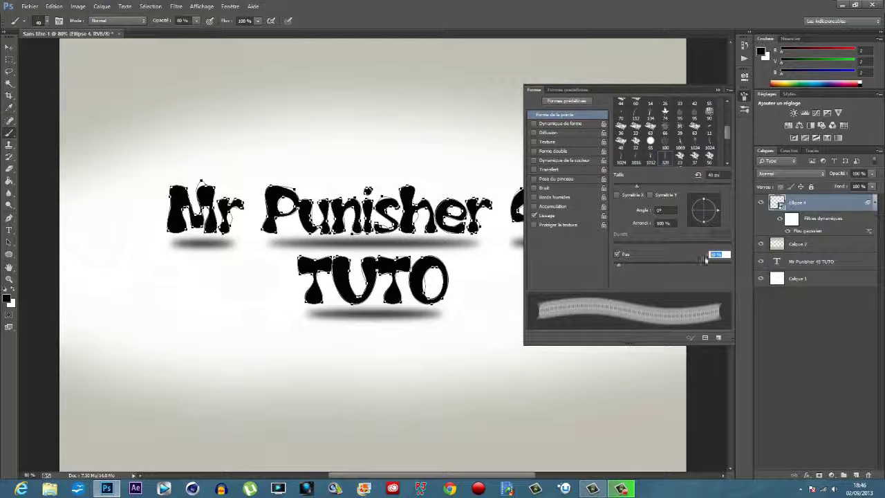
pyautogui.write('70')
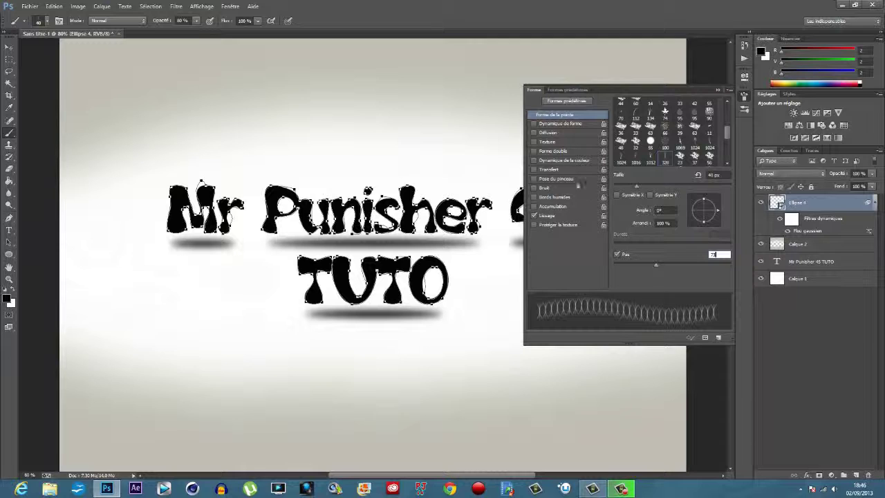
# Enable shape dynamics for the brush with size jitter 100%, angle jitter 100% and roundness jitter 98%
pyautogui.click(565, 124)
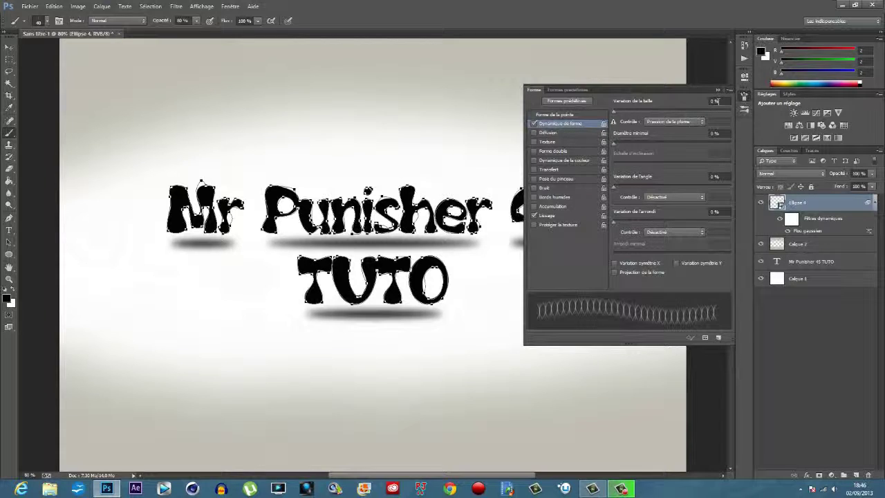
pyautogui.moveTo(726, 101); pyautogui.dragTo(715, 104)
pyautogui.write('100')
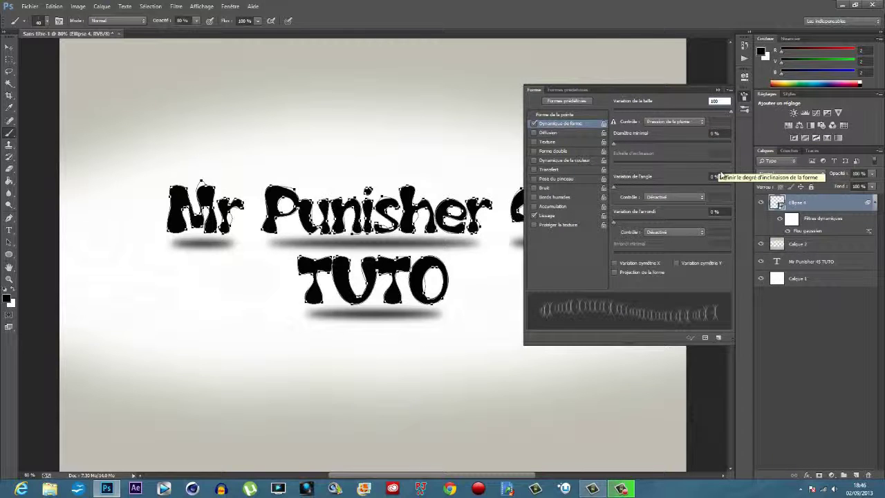
pyautogui.click(720, 176)
pyautogui.write('100')
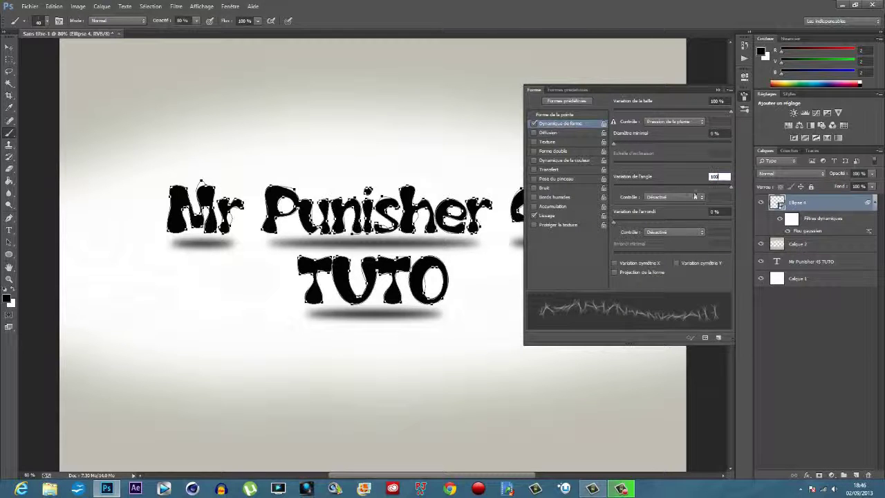
pyautogui.click(726, 212)
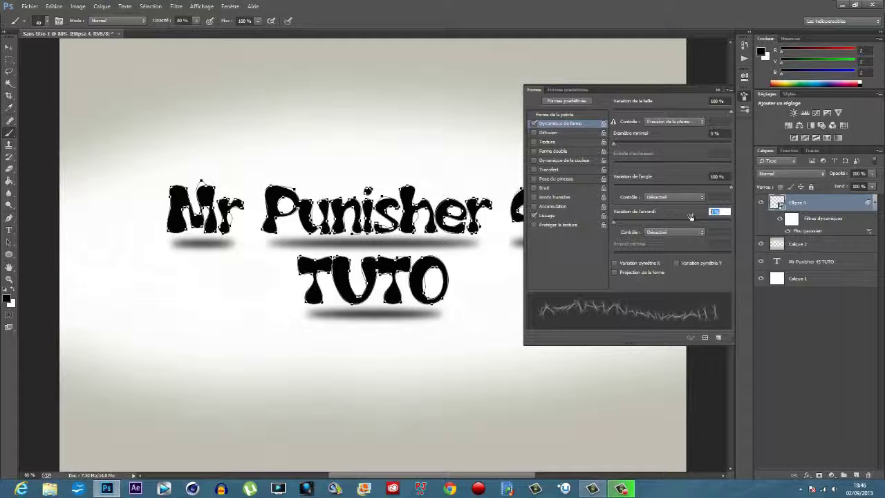
pyautogui.write('98')
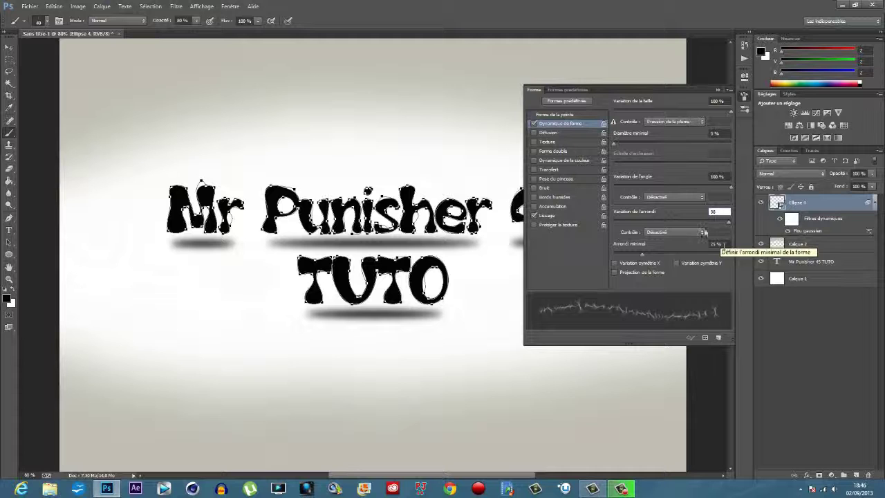
# Enable scattering for the brush with a count of 16, turn off smoothing and close the brush settings
pyautogui.click(548, 134)
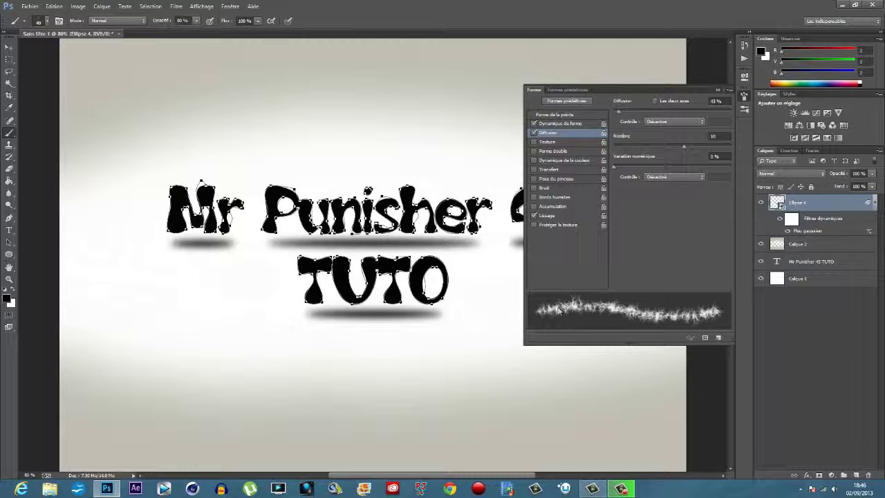
pyautogui.click(714, 101)
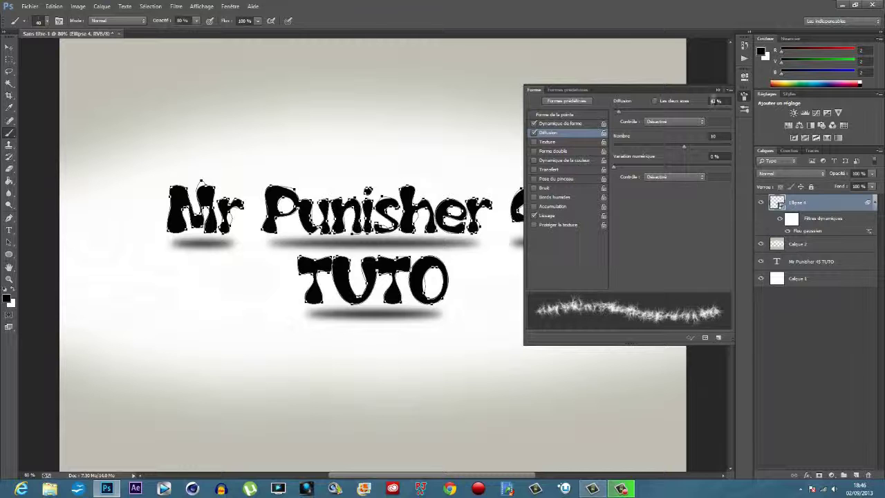
pyautogui.click(727, 102)
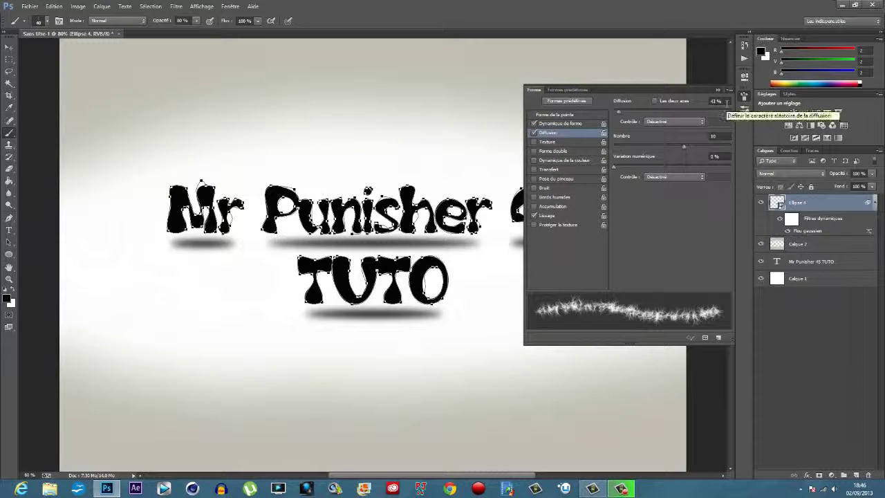
pyautogui.click(724, 136)
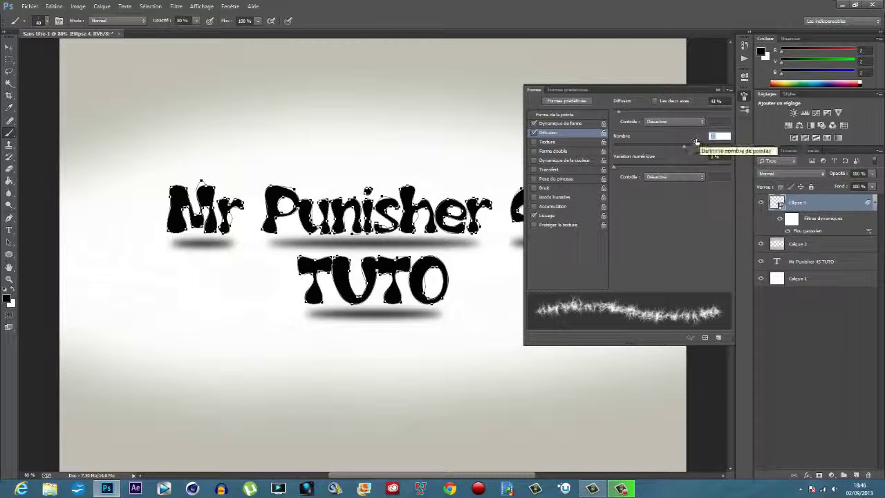
pyautogui.write('16')
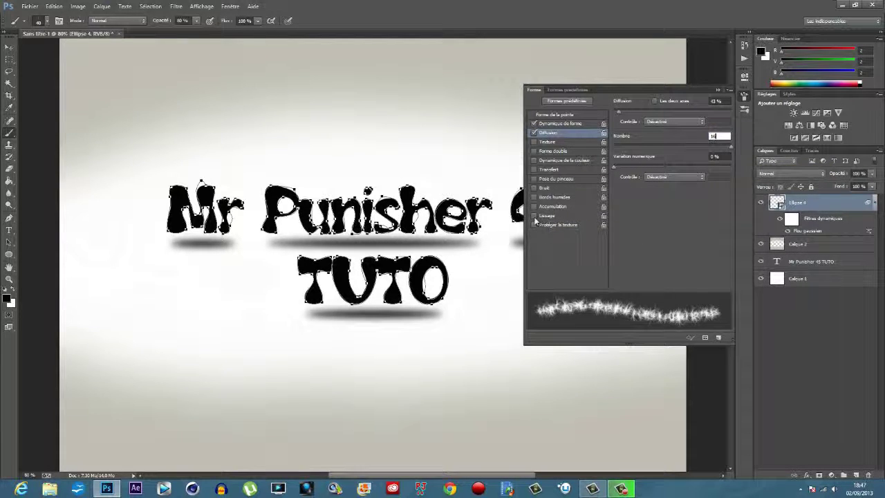
pyautogui.click(719, 90)
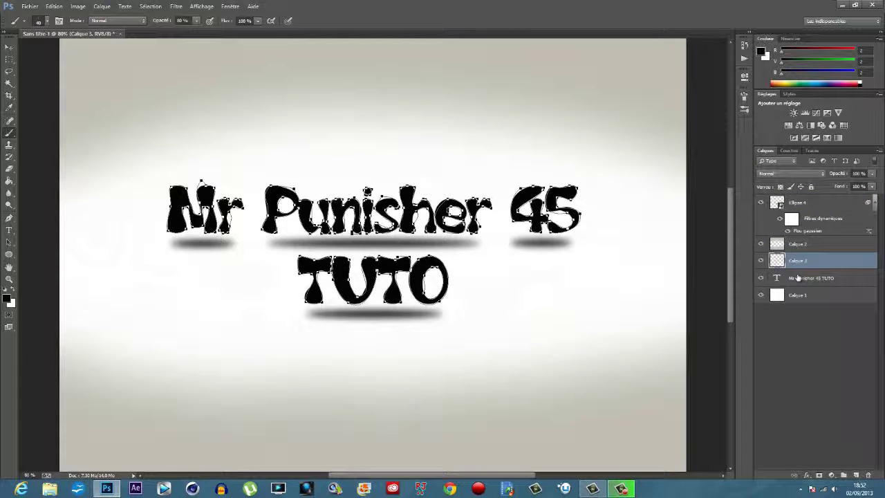
# Stroke the text work path with the hair brush on the empty layer Calque 3, without simulated pressure
pyautogui.click(797, 278)
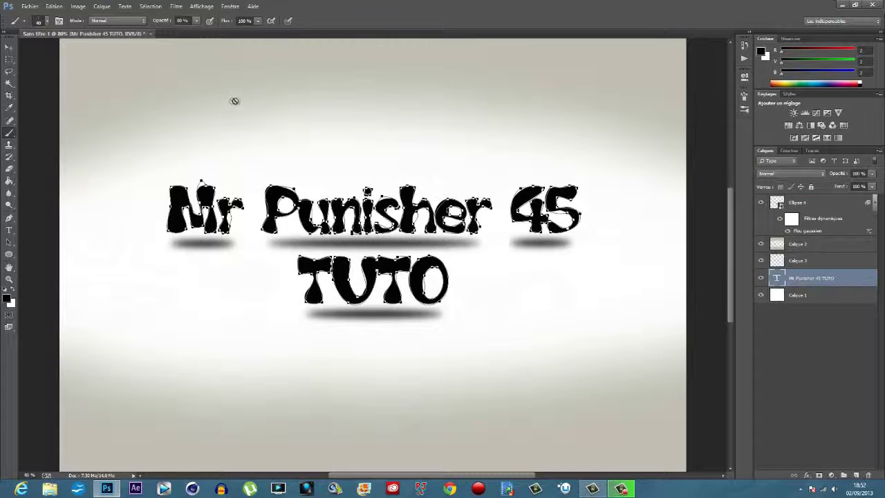
pyautogui.click(797, 263)
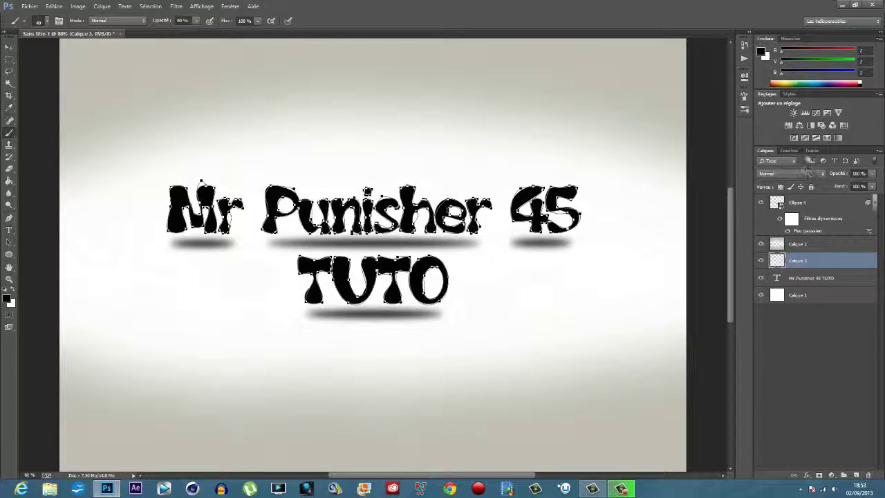
pyautogui.click(812, 151)
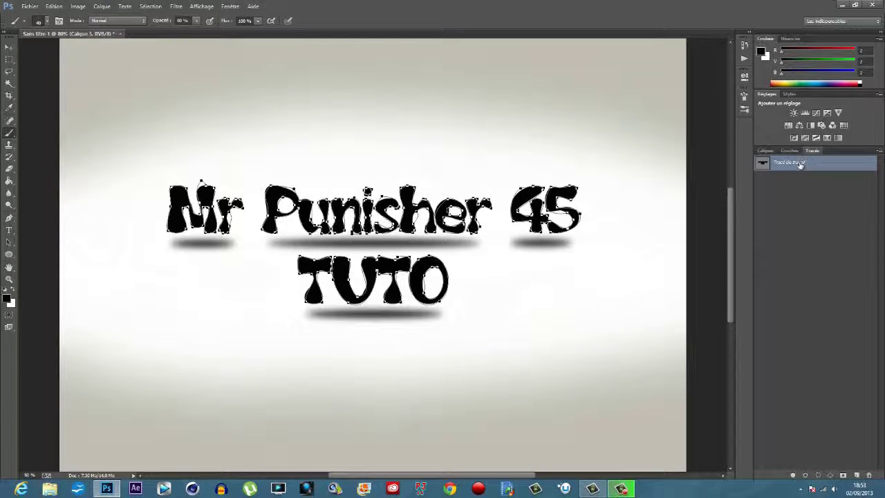
pyautogui.rightClick(800, 164)
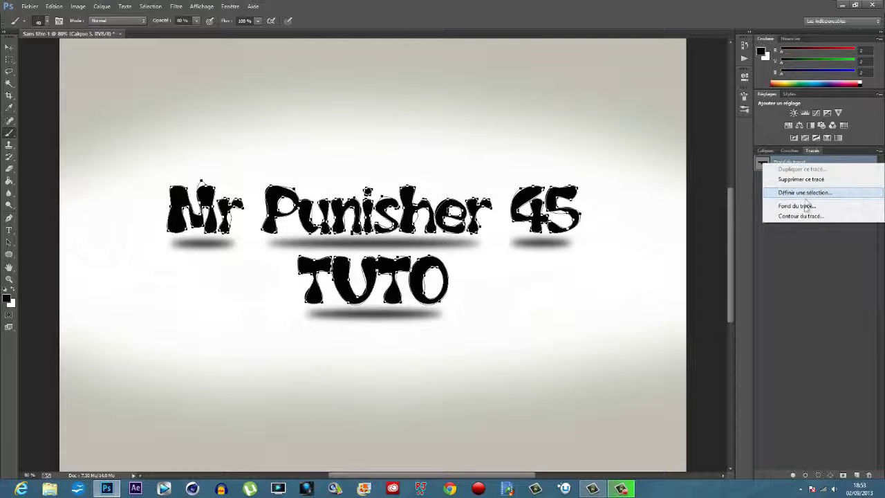
pyautogui.click(802, 216)
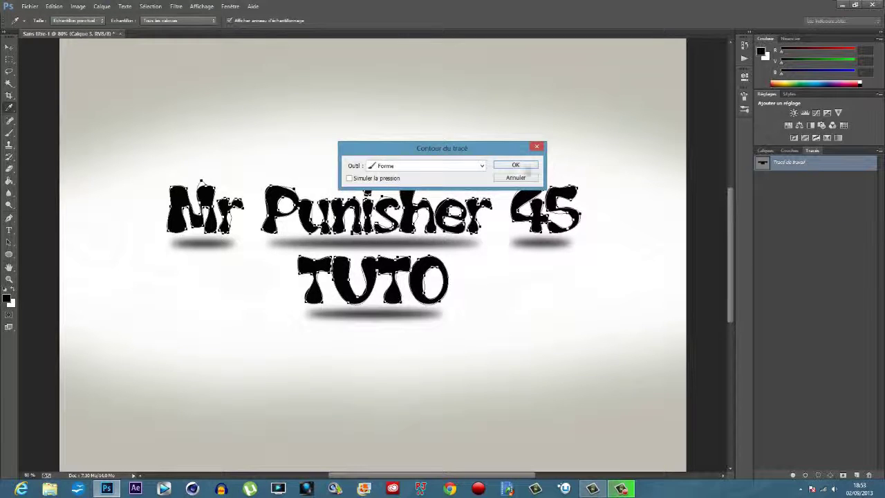
pyautogui.click(516, 166)
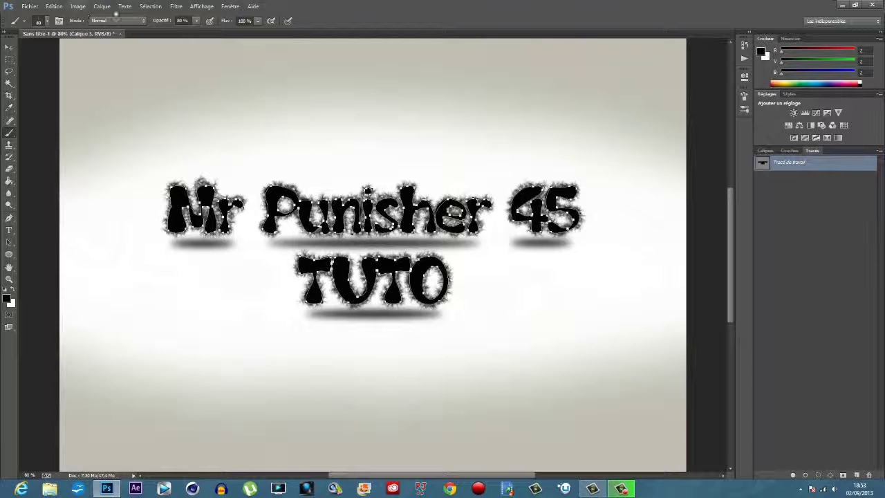
# Raise the brush opacity to 100% and stroke the work path a second time with the hair brush
pyautogui.click(196, 21)
pyautogui.moveTo(196, 23); pyautogui.dragTo(212, 34)
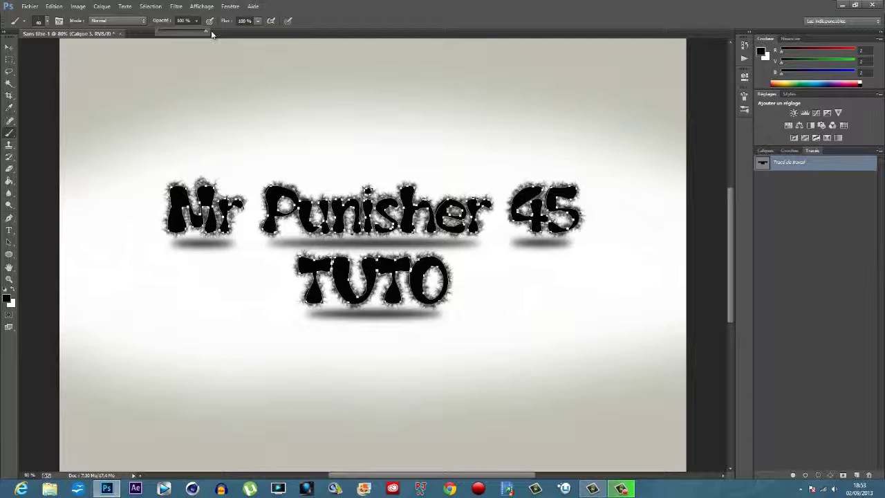
pyautogui.rightClick(801, 170)
pyautogui.click(801, 220)
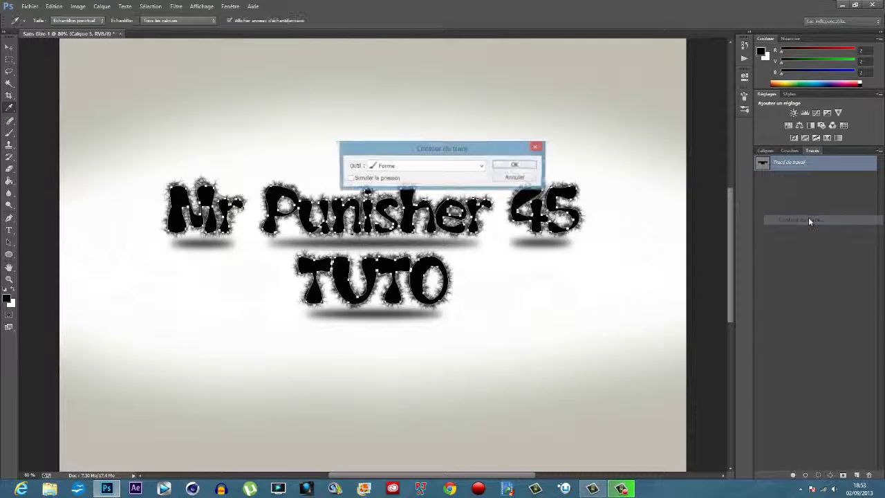
pyautogui.click(531, 168)
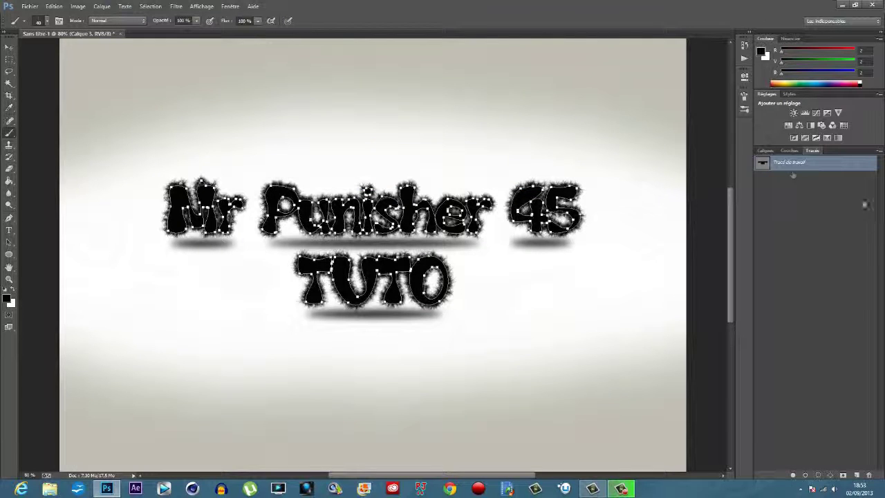
# Convert the fur-stroke layer Calque 3 and the title text layer together into one smart object
pyautogui.click(765, 151)
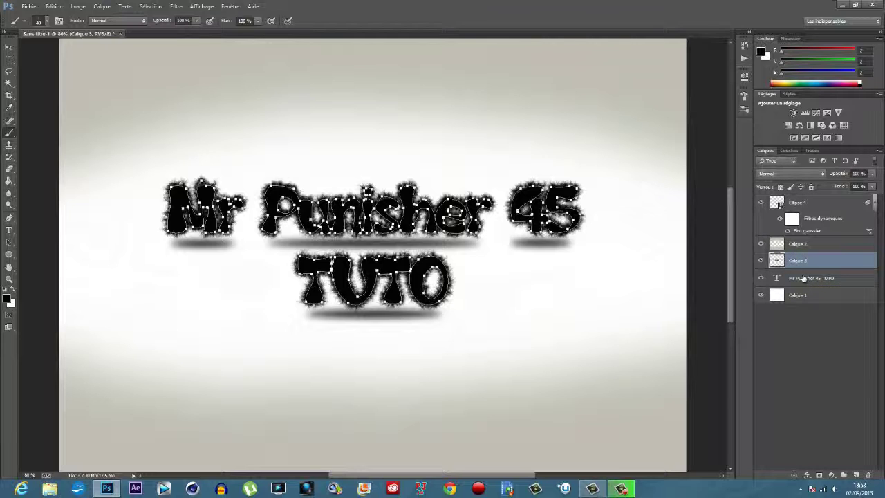
pyautogui.keyDown('shift'); pyautogui.click(804, 278); pyautogui.keyUp('shift')
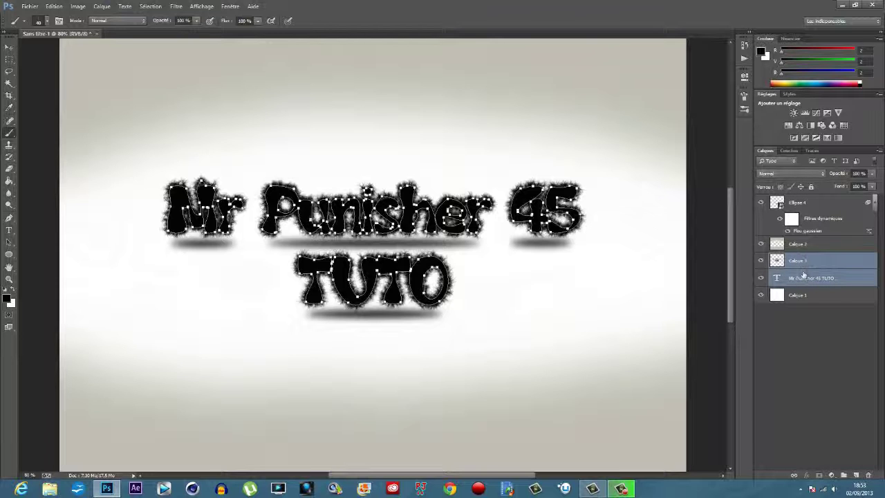
pyautogui.rightClick(804, 278)
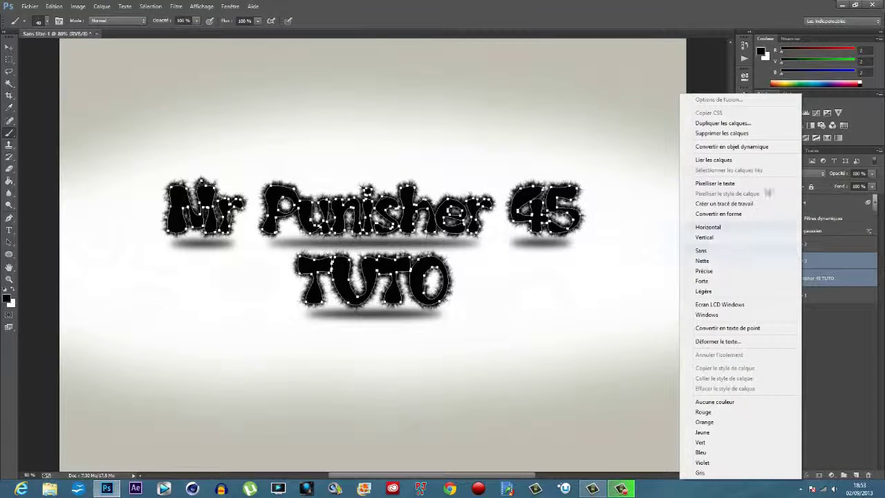
pyautogui.click(756, 151)
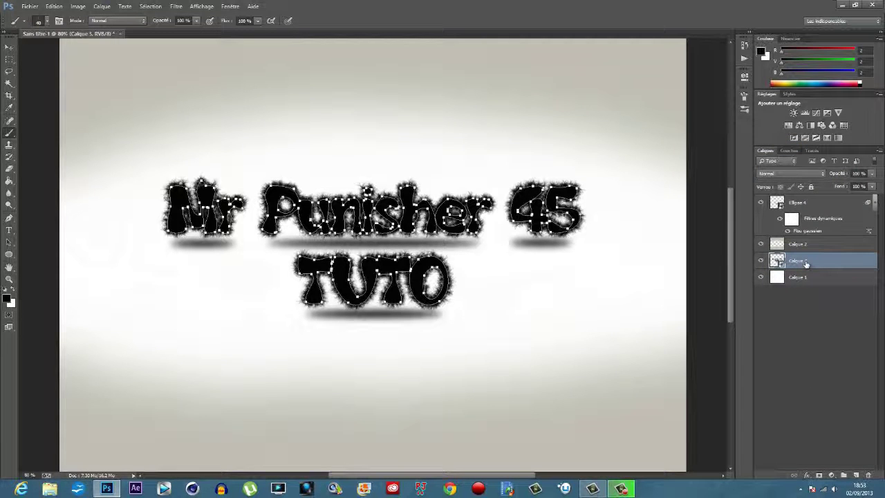
# Apply the orange-and-black leopard fur preset style to the smart object layer Calque 3
pyautogui.rightClick(805, 262)
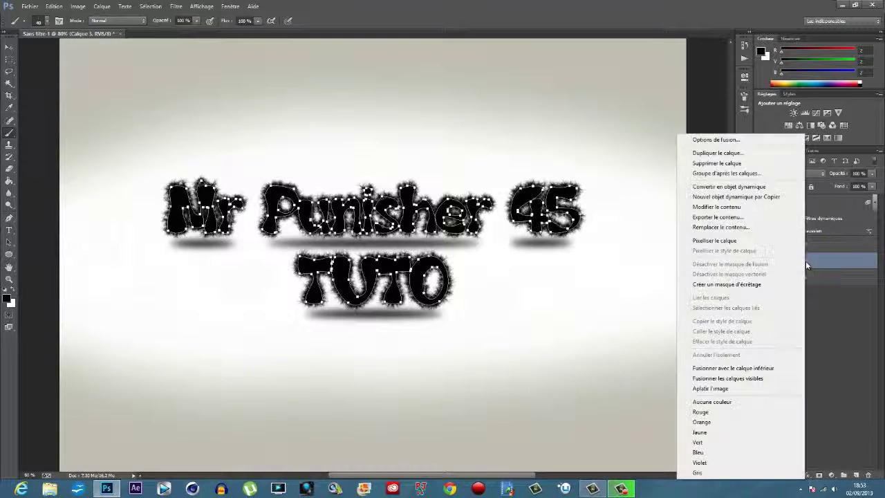
pyautogui.click(736, 141)
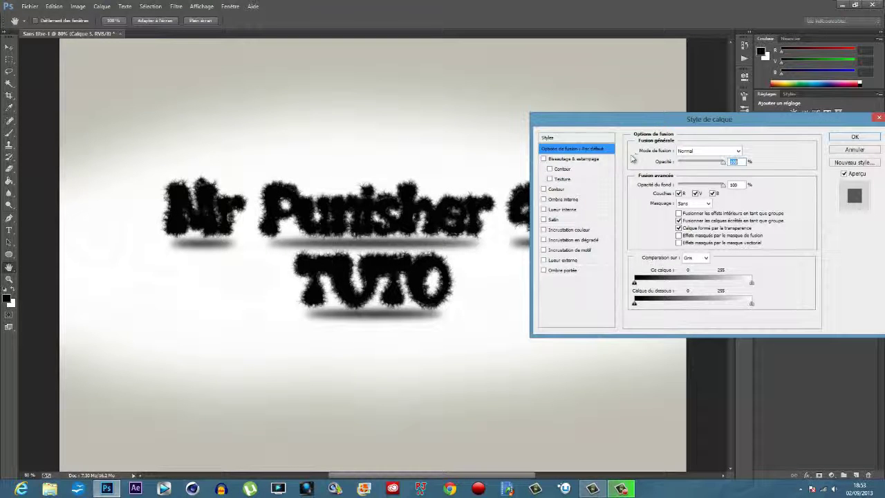
pyautogui.click(548, 138)
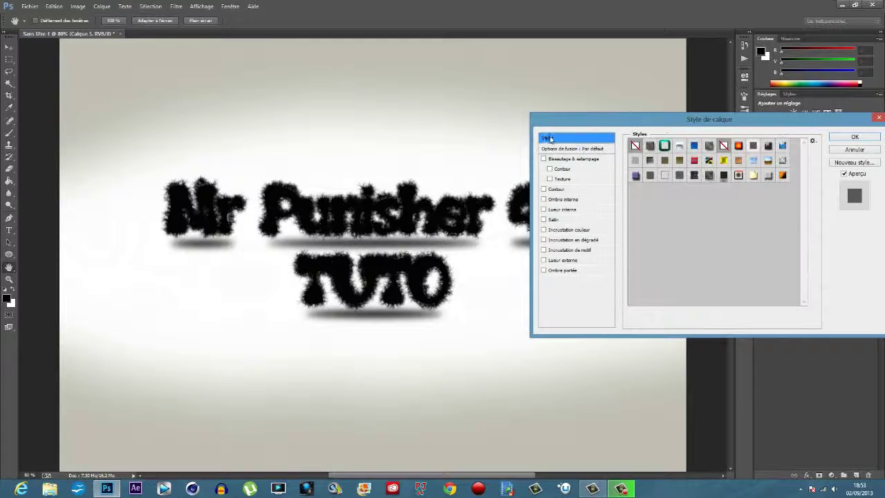
pyautogui.click(782, 176)
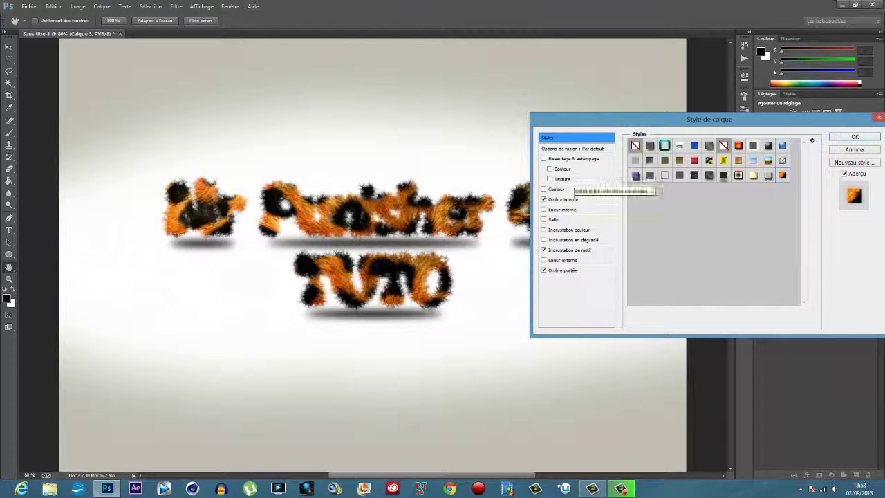
pyautogui.click(856, 139)
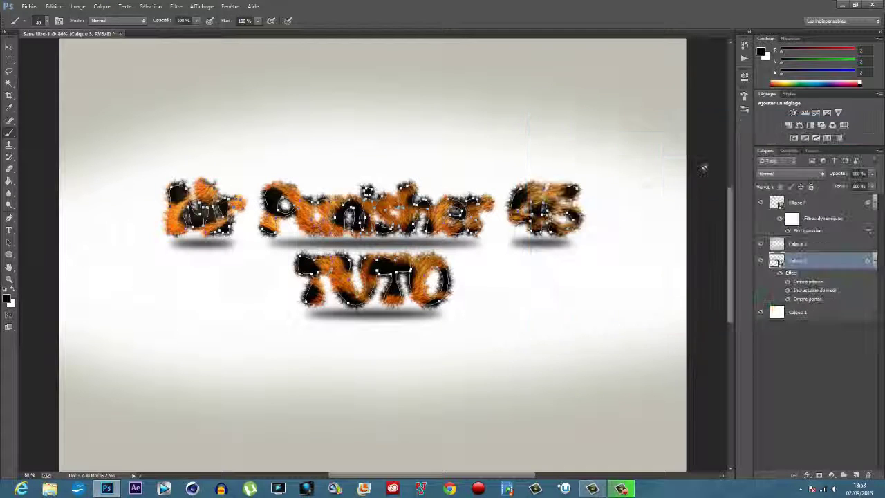
# Delete the text work path and return to the layer list
pyautogui.click(150, 6)
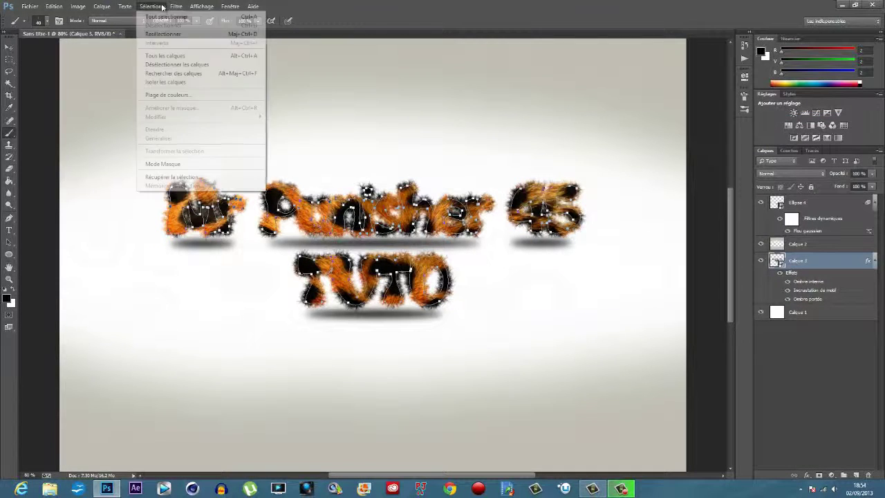
pyautogui.press('Escape')
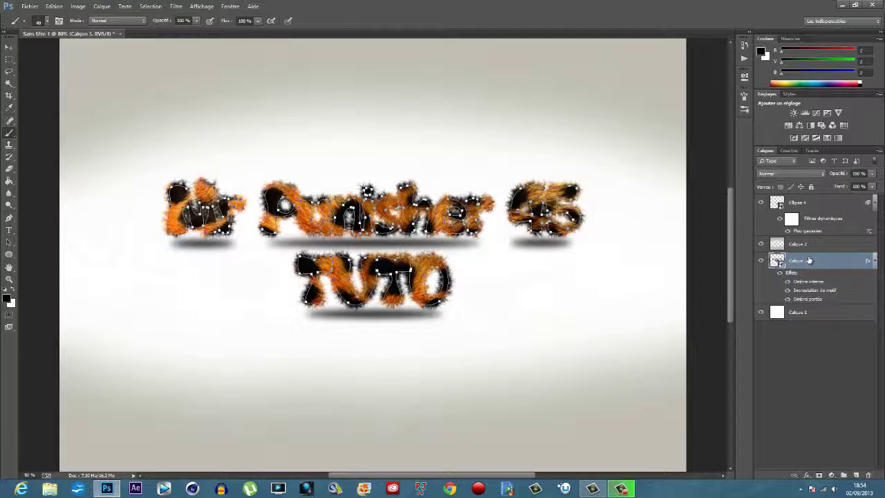
pyautogui.click(813, 150)
pyautogui.rightClick(805, 165)
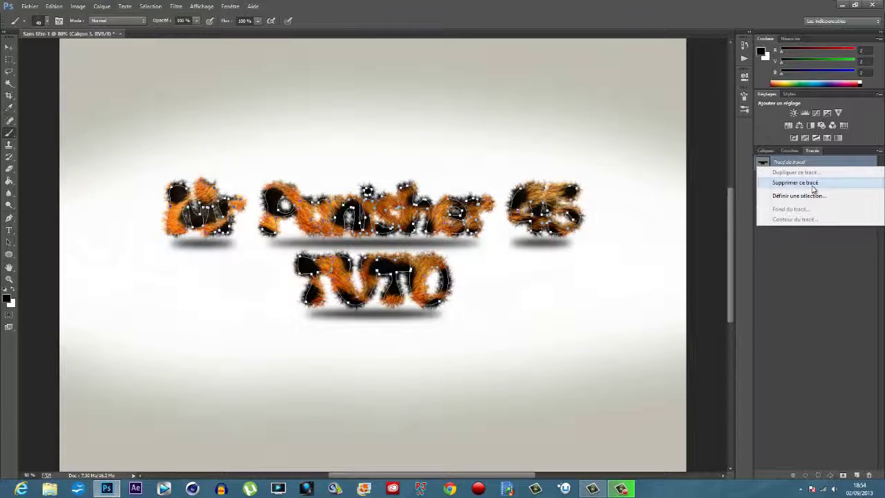
pyautogui.click(806, 183)
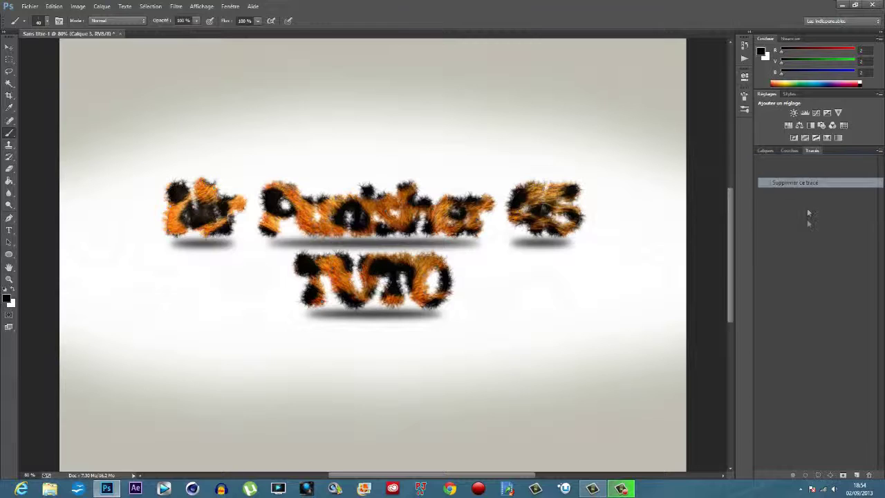
pyautogui.click(766, 151)
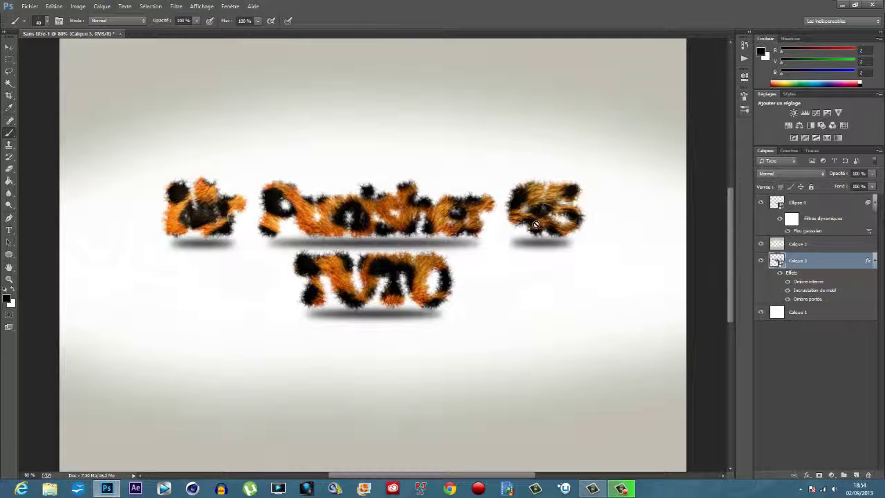
# Set the scale of Calque 3's leopard pattern overlay to 90%, keeping the dialog clear of the text
pyautogui.rightClick(808, 264)
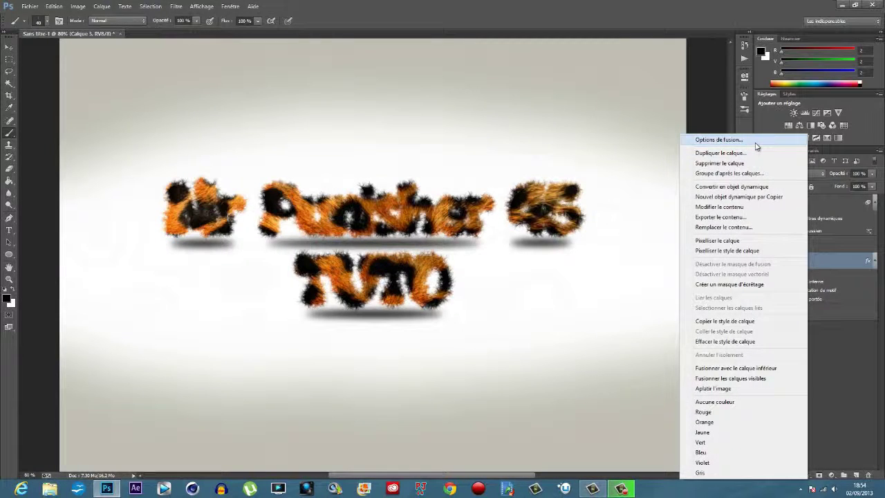
pyautogui.click(756, 146)
pyautogui.moveTo(723, 123); pyautogui.dragTo(721, 281)
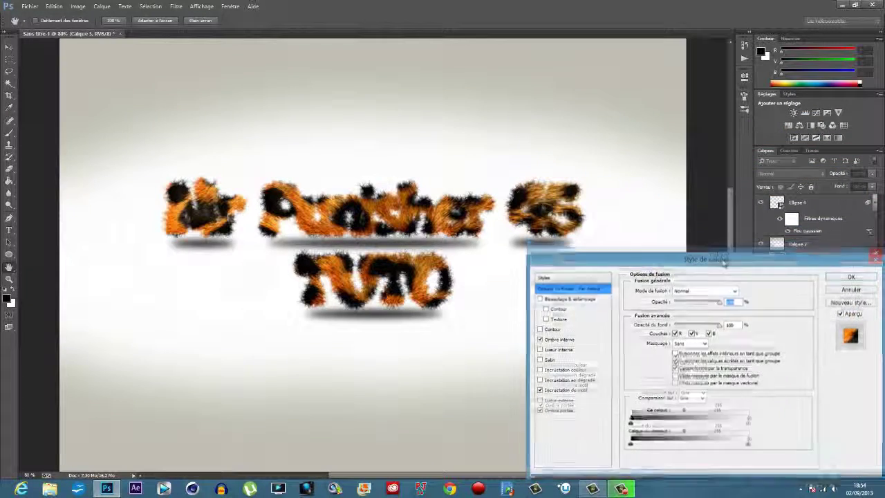
pyautogui.click(563, 392)
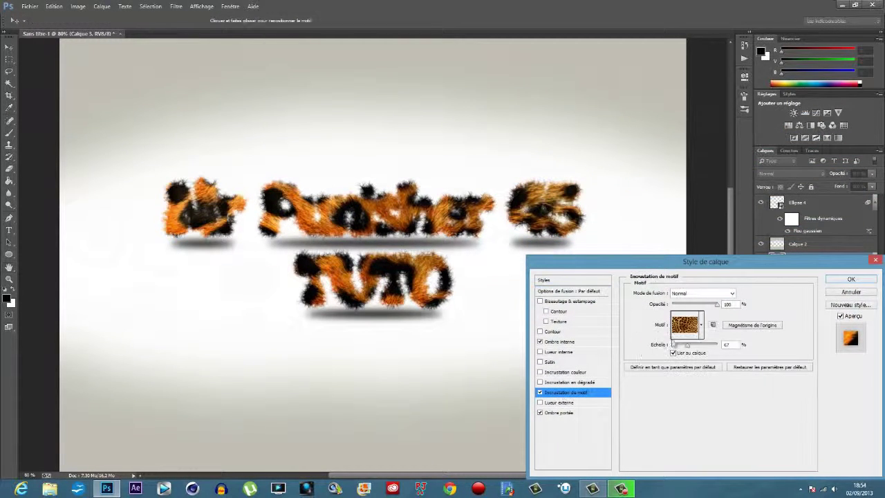
pyautogui.click(687, 347)
pyautogui.moveTo(689, 348)
pyautogui.mouseDown()
pyautogui.moveTo(705, 353)
pyautogui.moveTo(692, 352)
pyautogui.mouseUp()
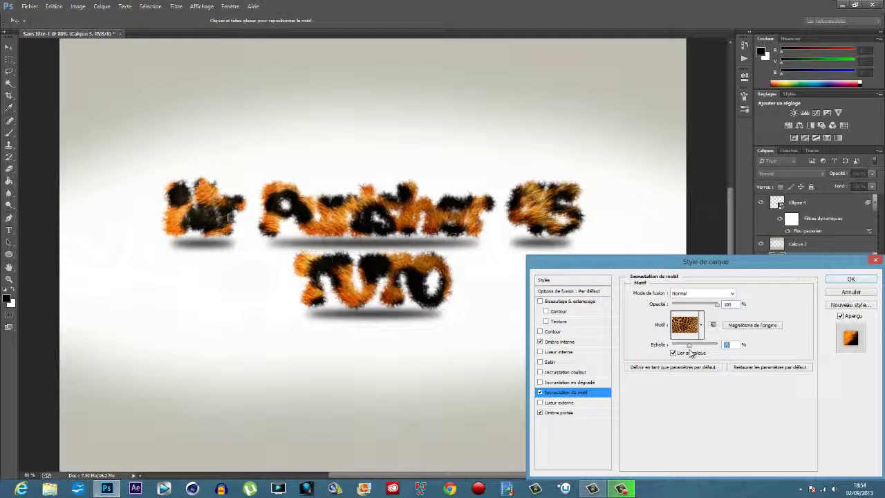
pyautogui.moveTo(690, 353); pyautogui.dragTo(689, 354)
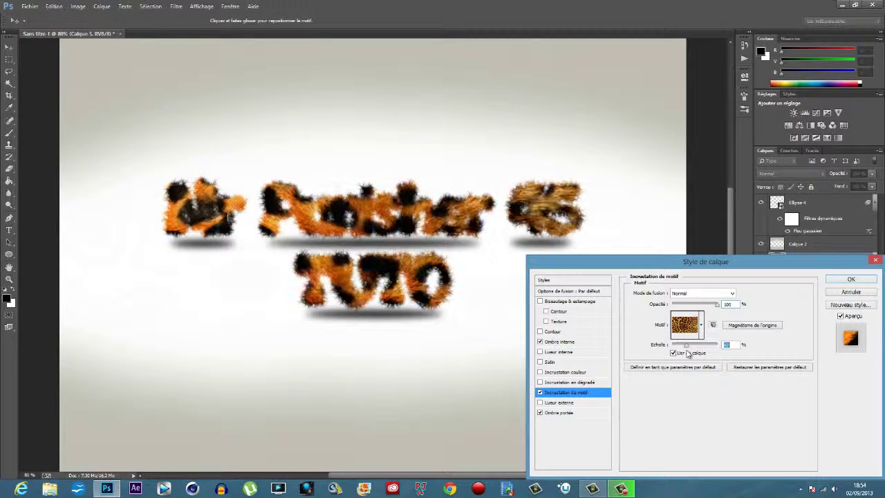
pyautogui.moveTo(691, 355); pyautogui.dragTo(695, 354)
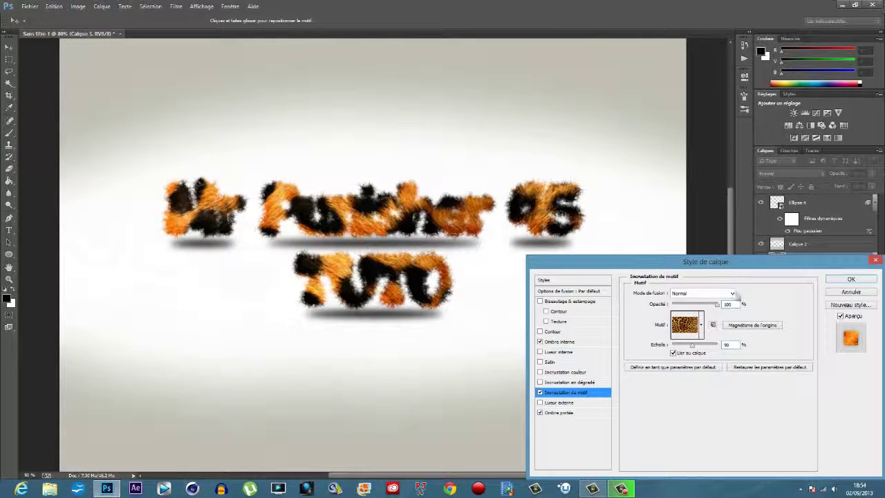
# Try the black-and-white spotted pattern on the text, restore the orange leopard pattern and apply the layer style
pyautogui.click(702, 330)
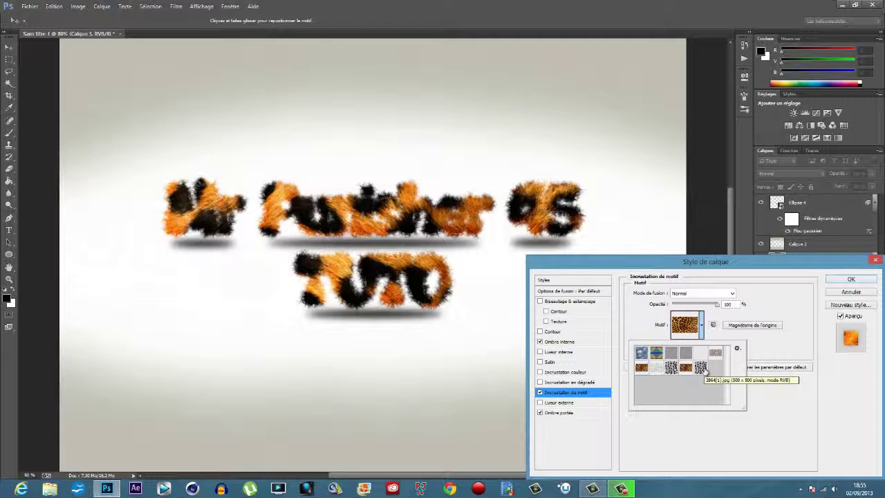
pyautogui.click(700, 367)
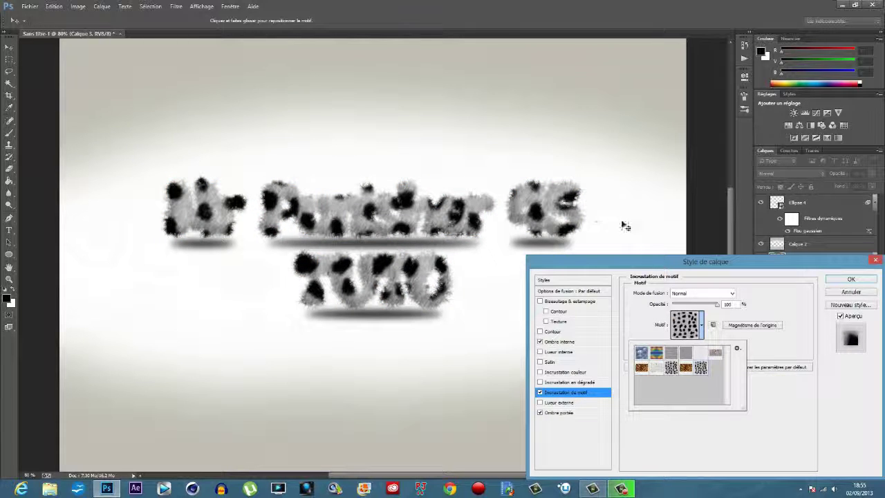
pyautogui.click(686, 368)
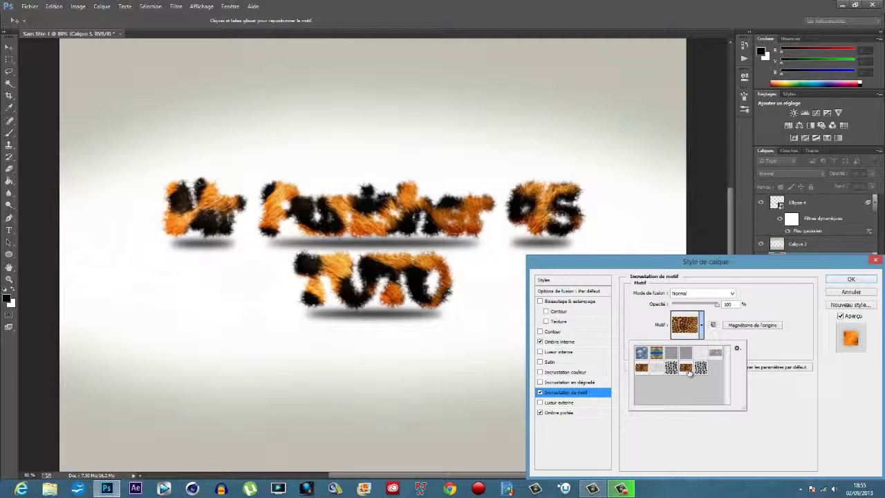
pyautogui.click(769, 357)
pyautogui.click(848, 279)
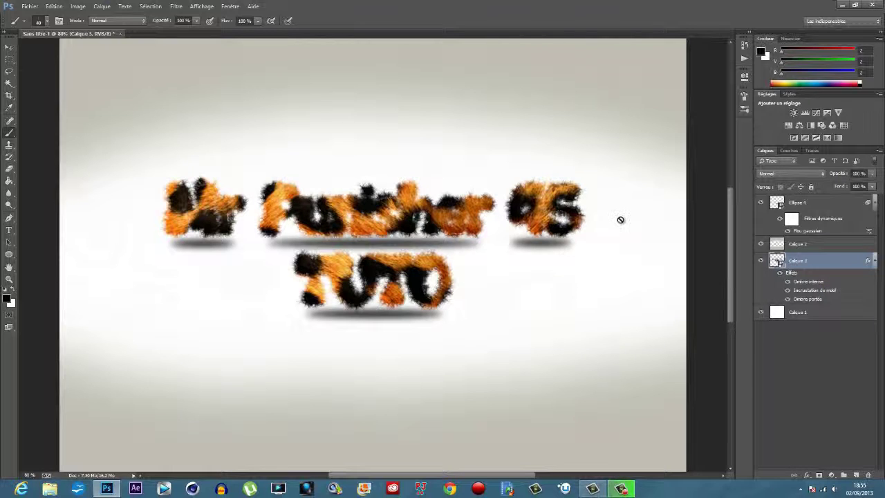
# Add a Photo Filter adjustment layer with 51% density and move it above all other layers
pyautogui.click(9, 47)
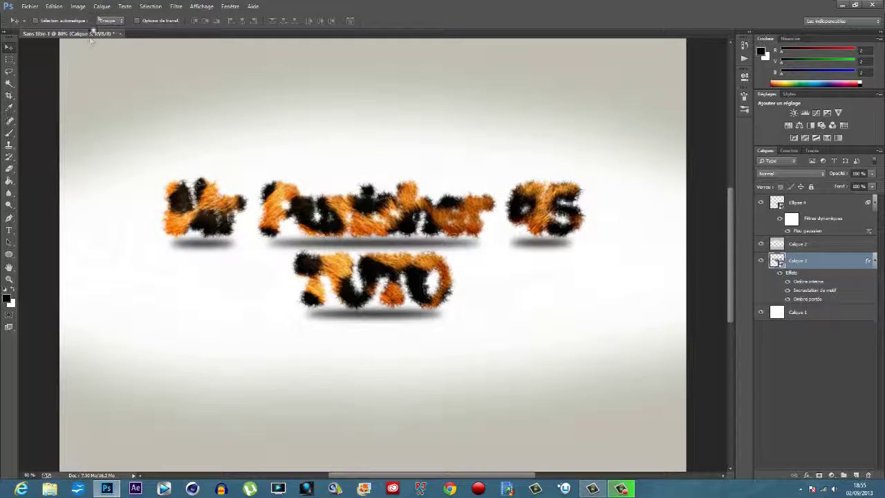
pyautogui.click(101, 6)
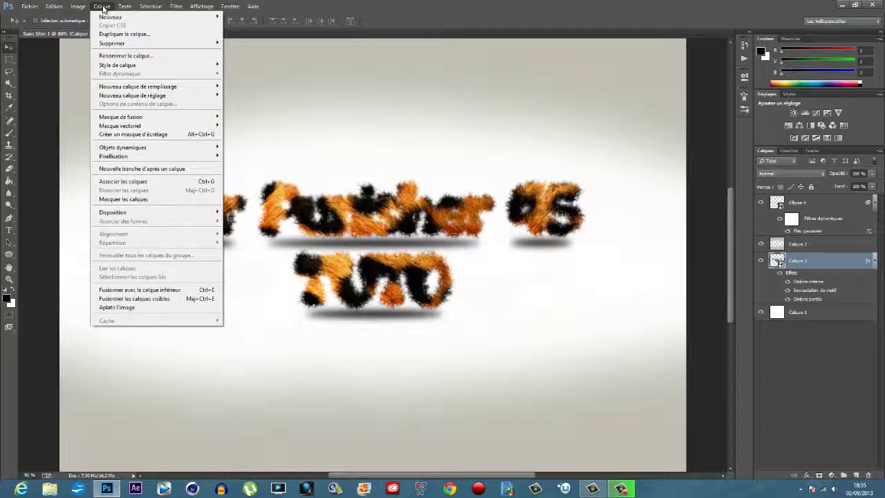
pyautogui.moveTo(177, 95)
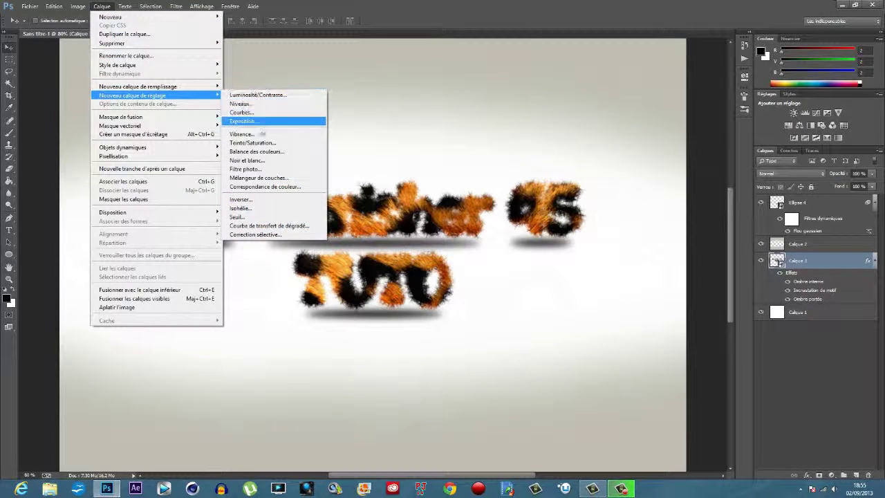
pyautogui.click(272, 169)
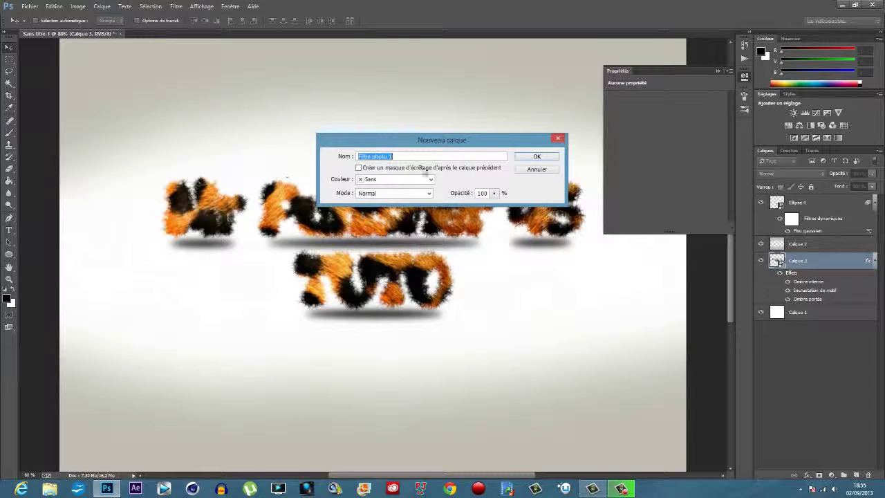
pyautogui.click(529, 158)
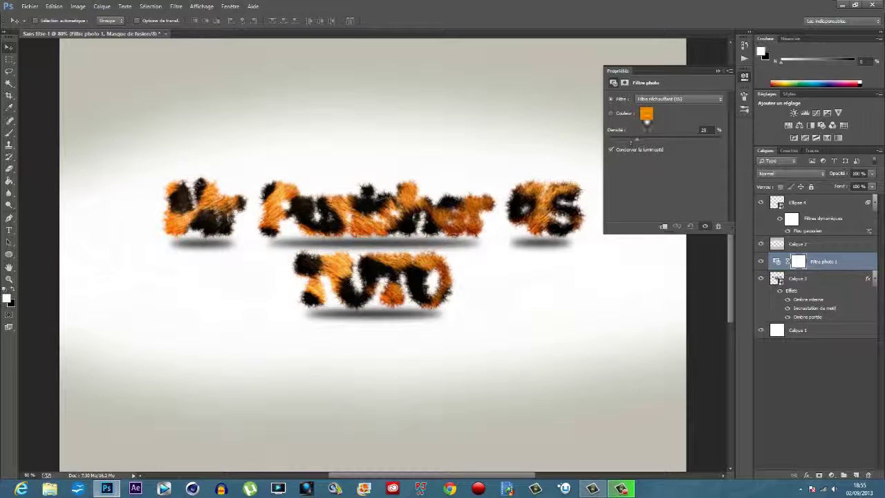
pyautogui.moveTo(642, 142); pyautogui.dragTo(666, 141)
pyautogui.moveTo(825, 263); pyautogui.dragTo(806, 199)
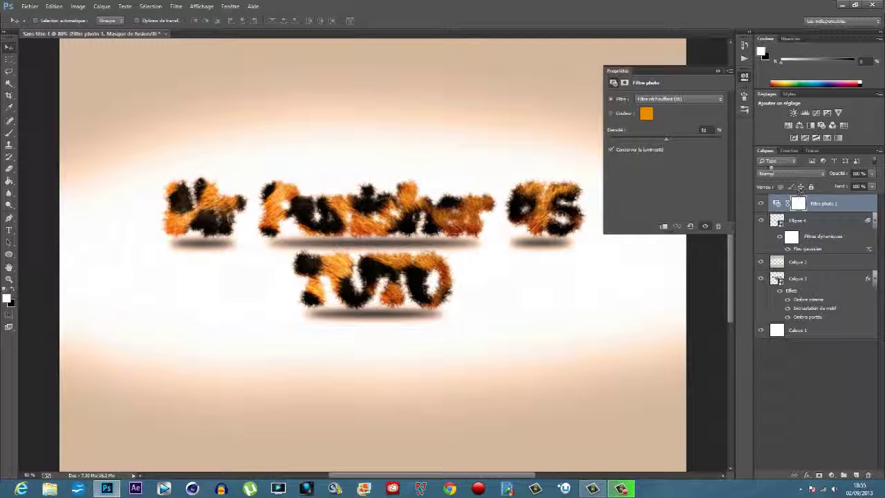
# Change the photo filter's colour to a darker orange, increase its density and collapse its properties
pyautogui.moveTo(666, 142); pyautogui.dragTo(664, 142)
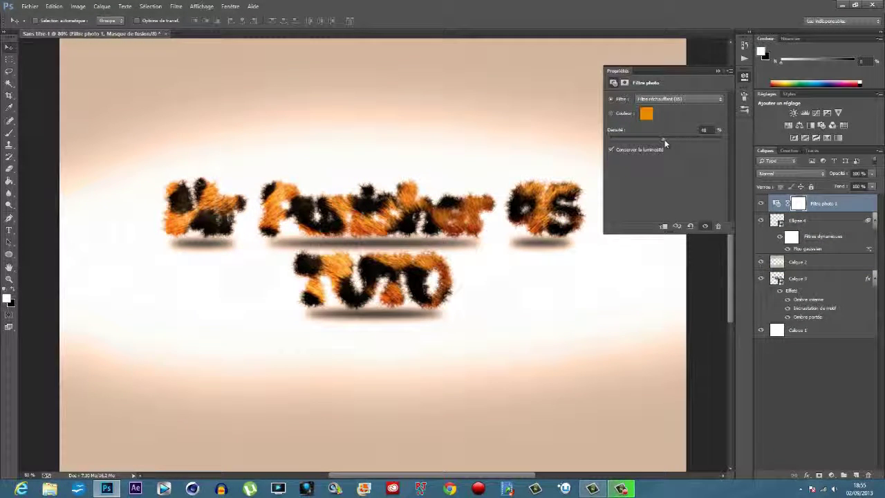
pyautogui.click(646, 114)
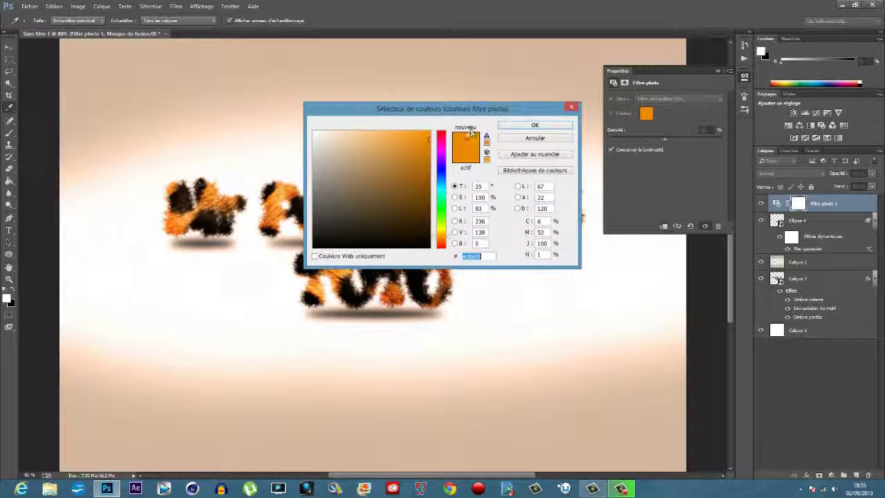
pyautogui.click(423, 133)
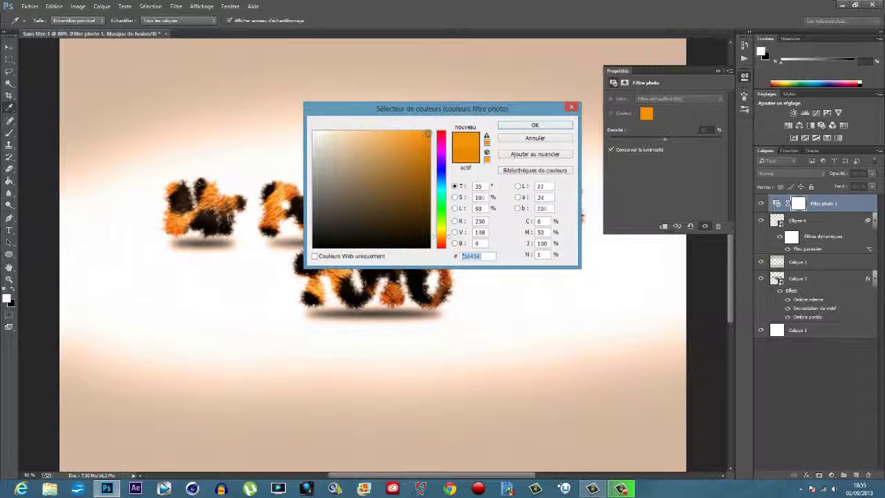
pyautogui.click(441, 239)
pyautogui.click(429, 137)
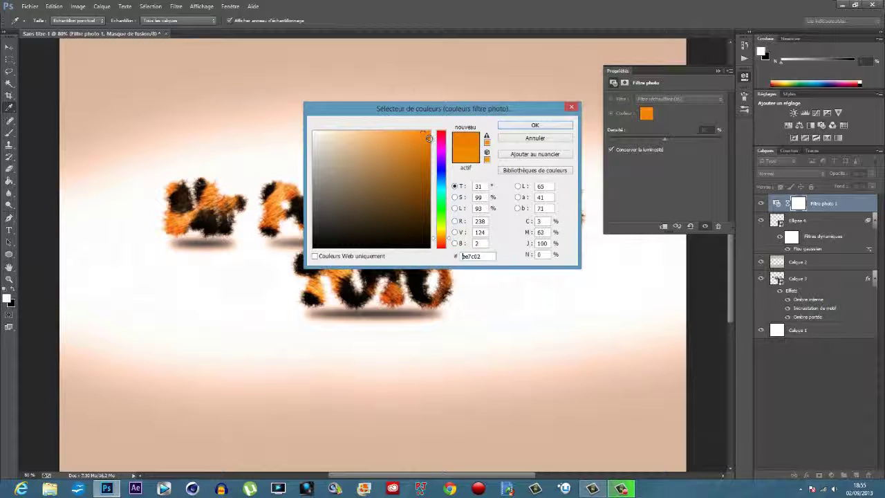
pyautogui.click(428, 180)
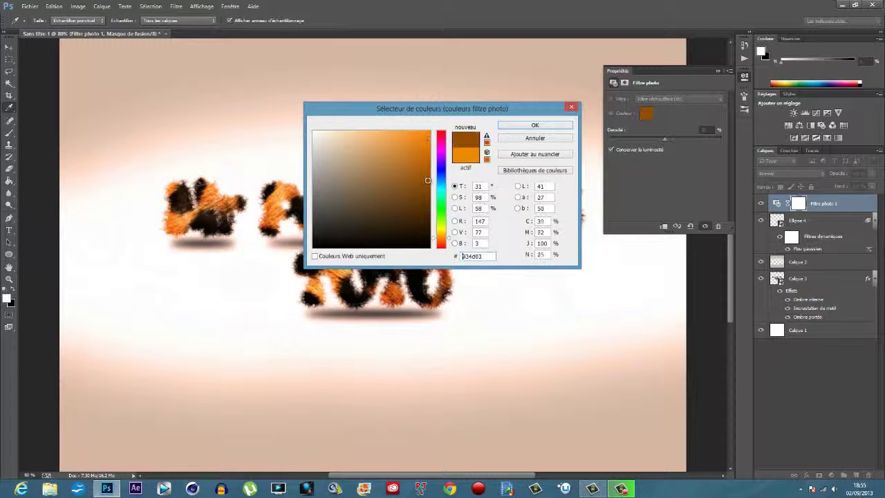
pyautogui.click(429, 160)
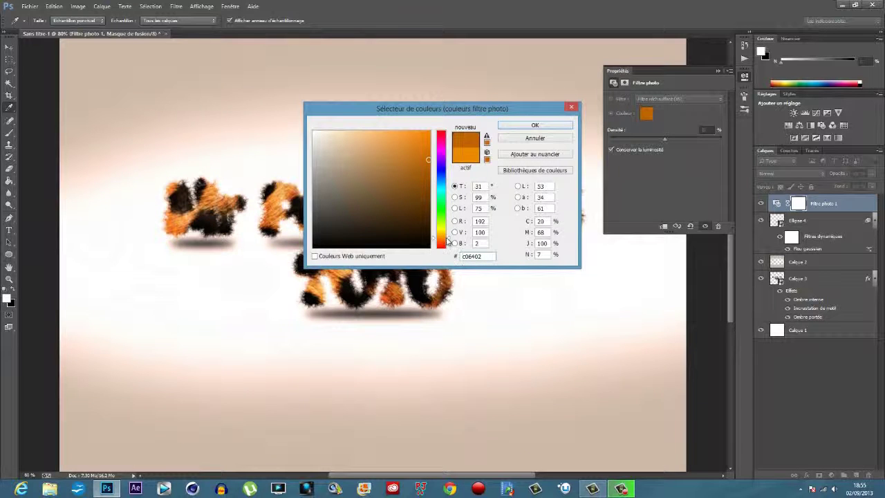
pyautogui.click(448, 240)
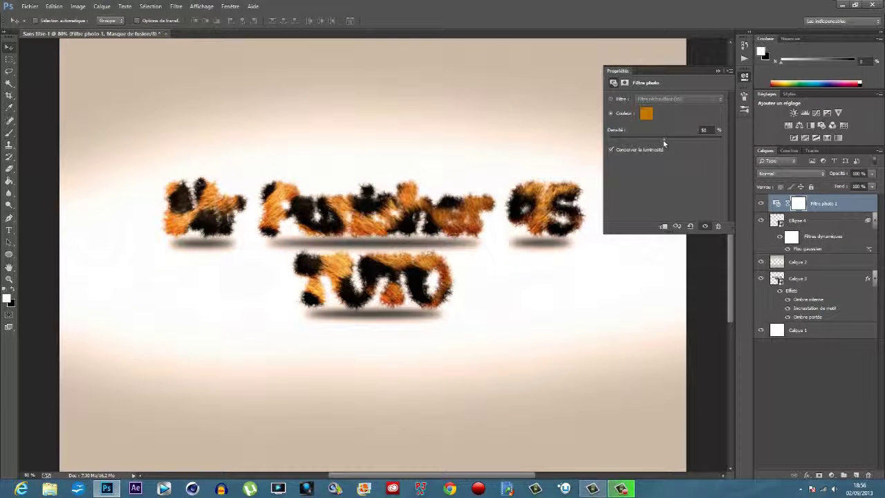
pyautogui.moveTo(667, 139); pyautogui.dragTo(687, 142)
pyautogui.click(719, 72)
# Apply a Gaussian Blur to the Calque 2 background layer, using a larger radius to soften its gradient further
pyautogui.click(795, 263)
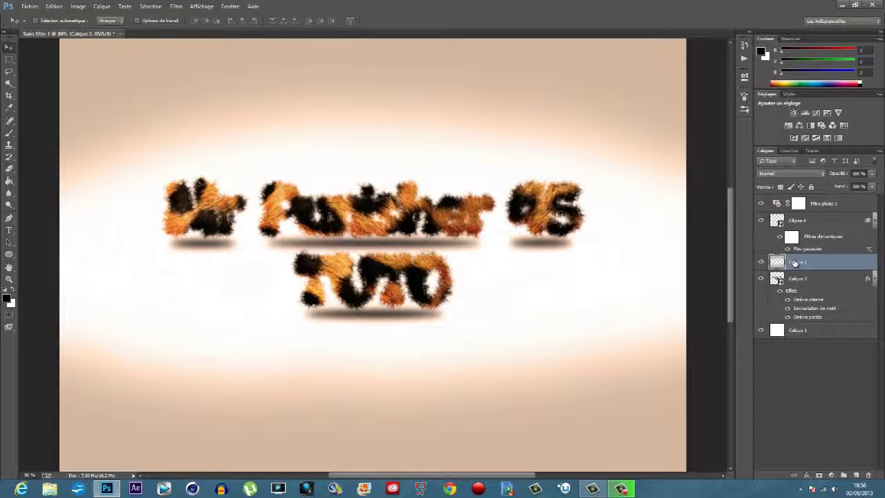
pyautogui.click(176, 6)
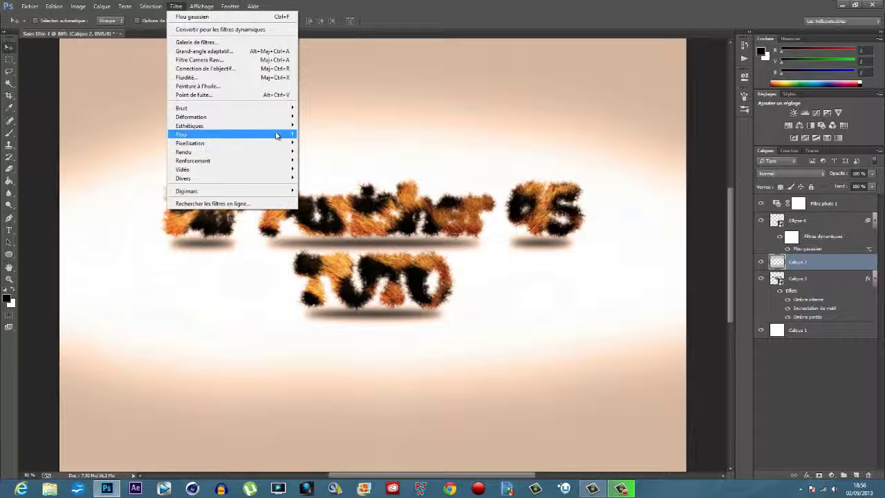
pyautogui.moveTo(278, 135)
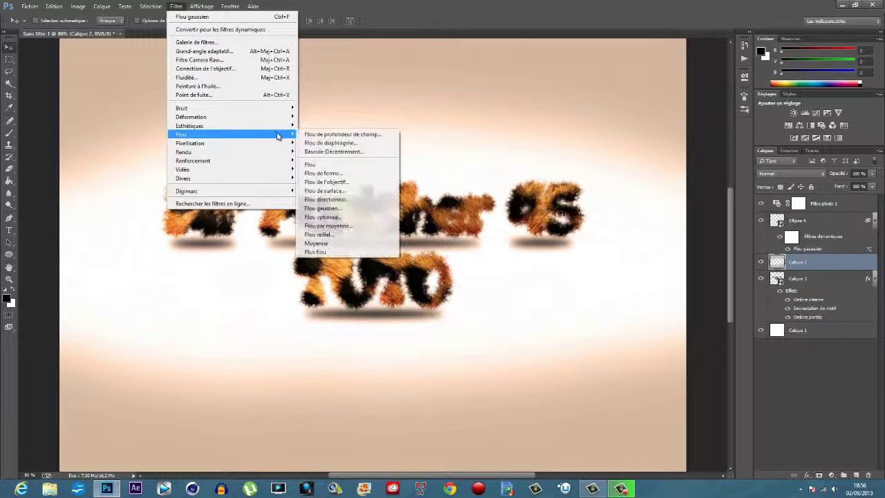
pyautogui.click(354, 208)
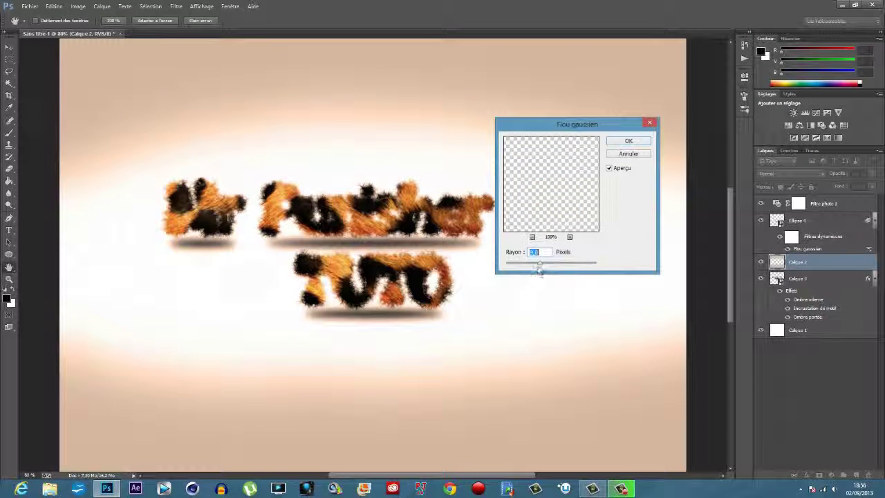
pyautogui.click(540, 266)
pyautogui.moveTo(539, 267); pyautogui.dragTo(564, 268)
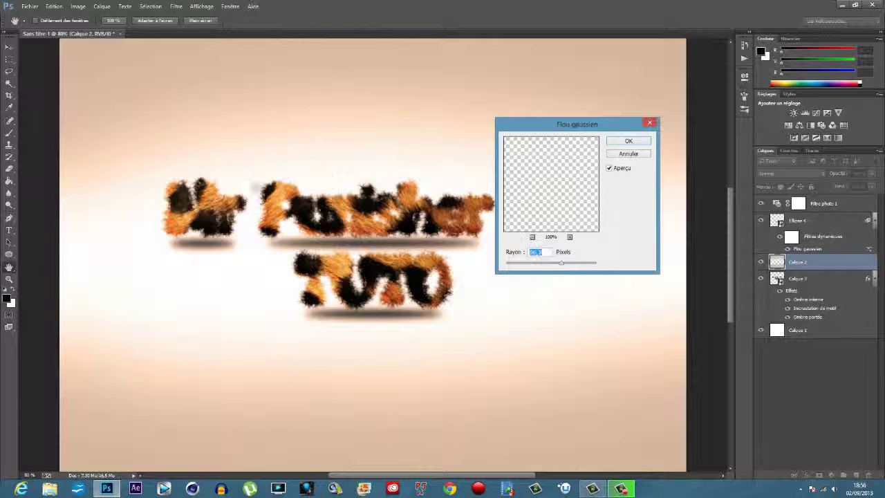
pyautogui.click(630, 142)
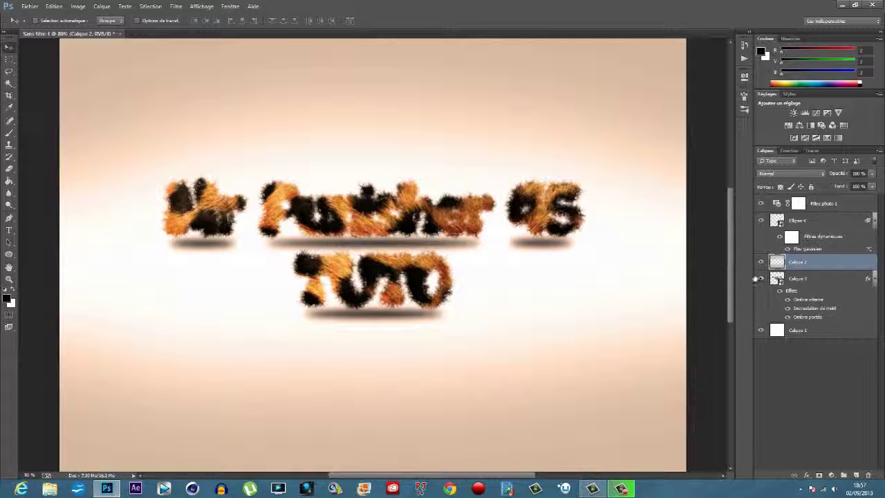
# With Calque 3 selected, keep the near-black foreground colour and set up a hard round brush at 22 px
pyautogui.click(805, 280)
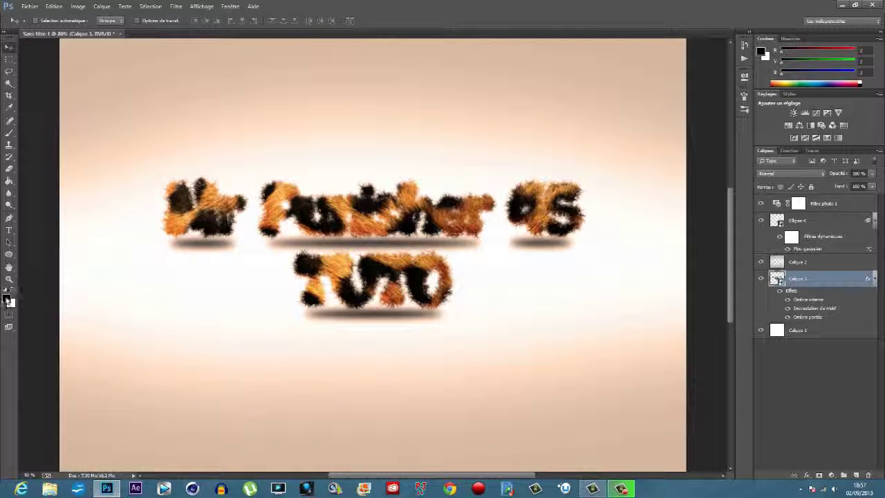
pyautogui.click(7, 298)
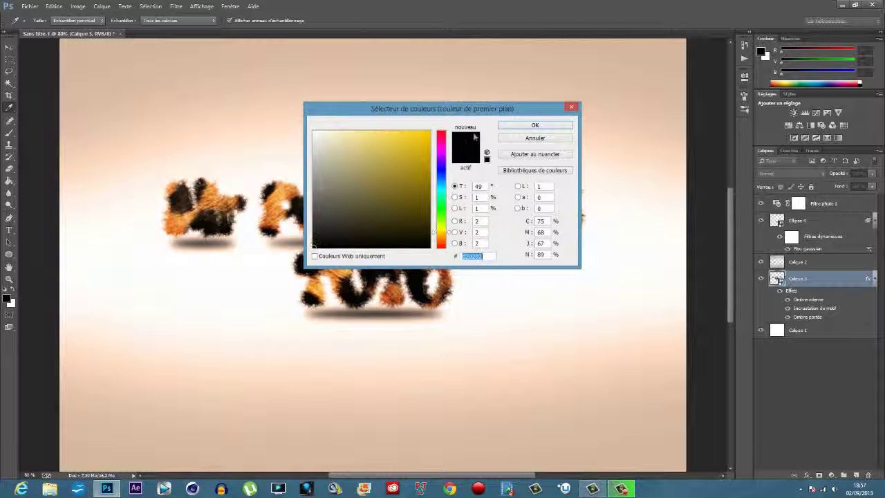
pyautogui.click(534, 125)
pyautogui.click(9, 132)
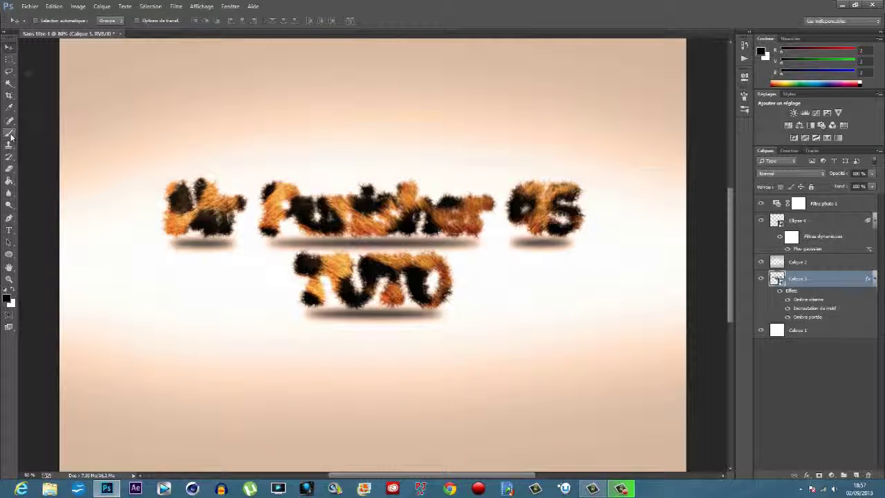
pyautogui.click(46, 23)
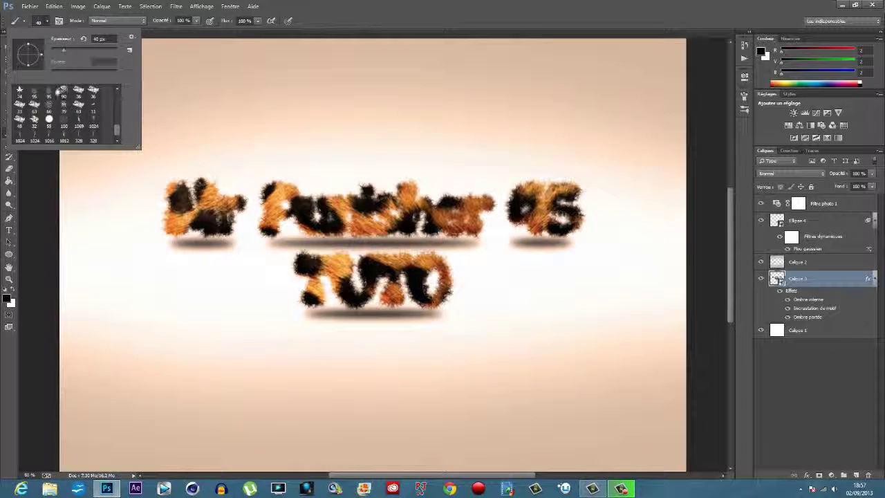
pyautogui.moveTo(119, 121); pyautogui.dragTo(117, 88)
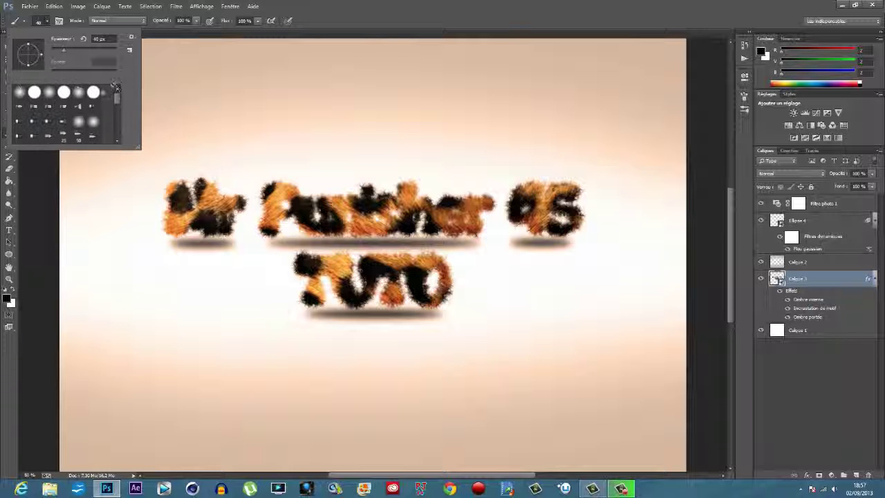
pyautogui.click(65, 93)
pyautogui.moveTo(64, 50); pyautogui.dragTo(57, 50)
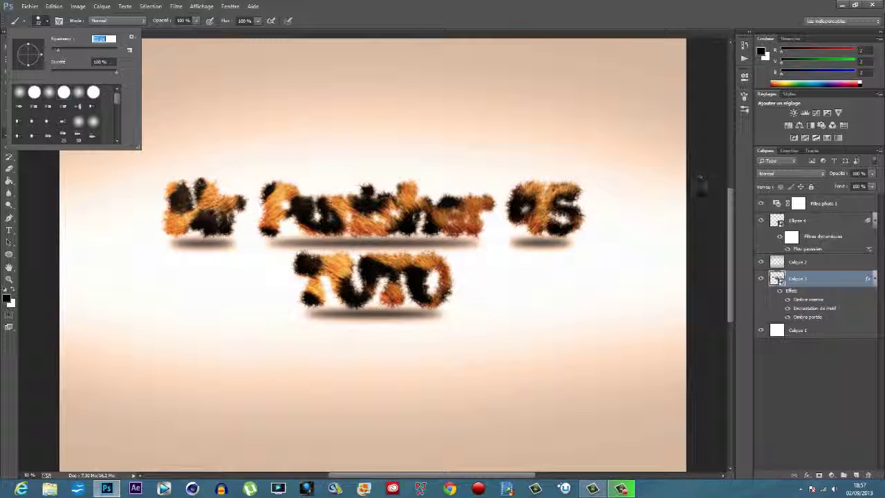
# Rasterize the Calque 3 smart object into a regular pixel layer and switch to the Move tool
pyautogui.rightClick(799, 280)
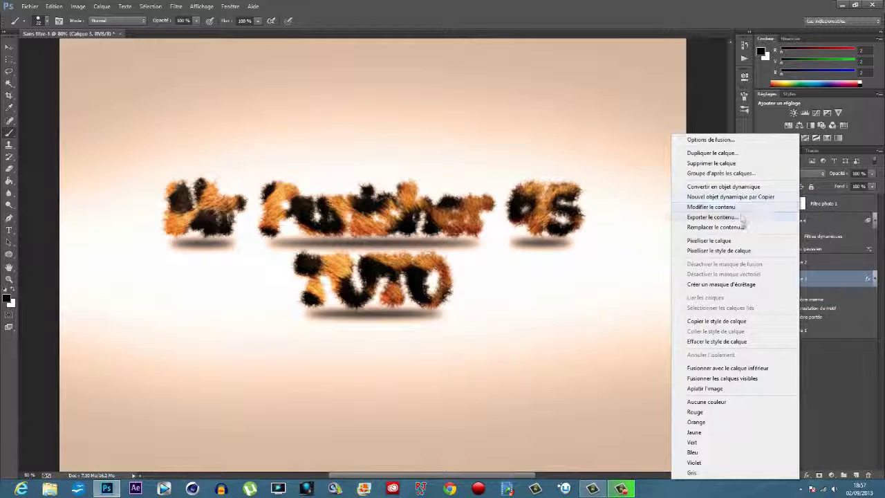
pyautogui.click(729, 241)
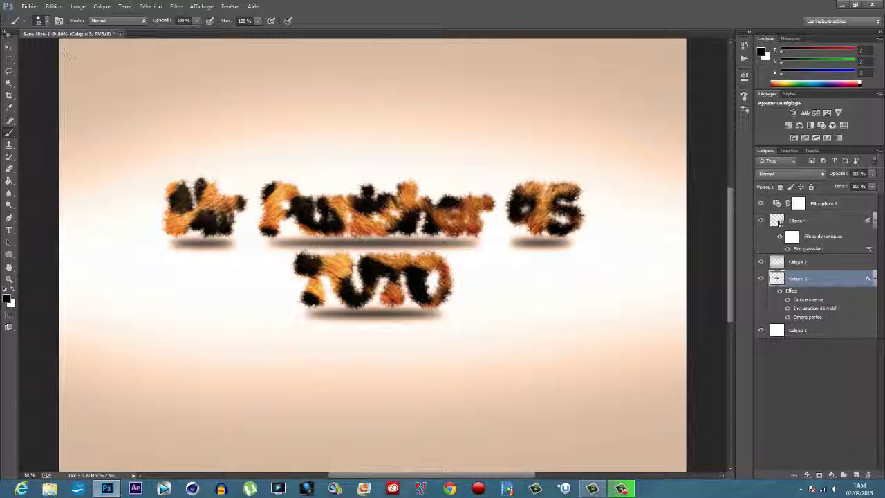
pyautogui.click(9, 48)
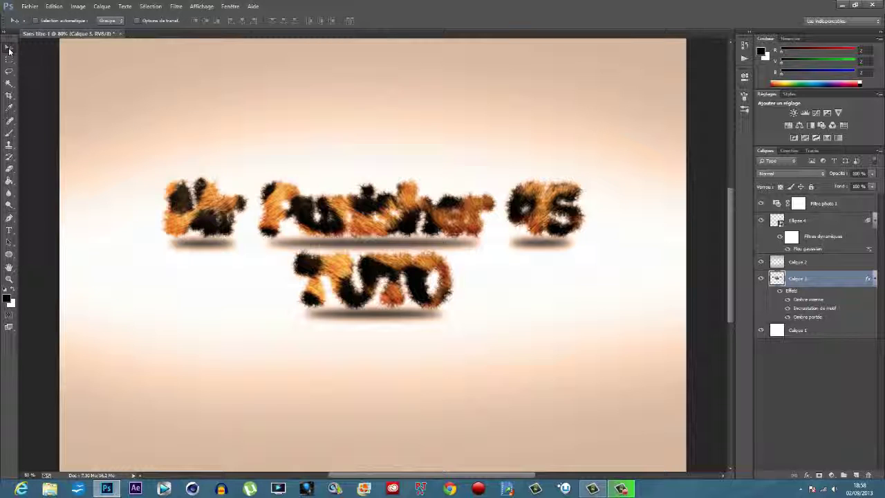